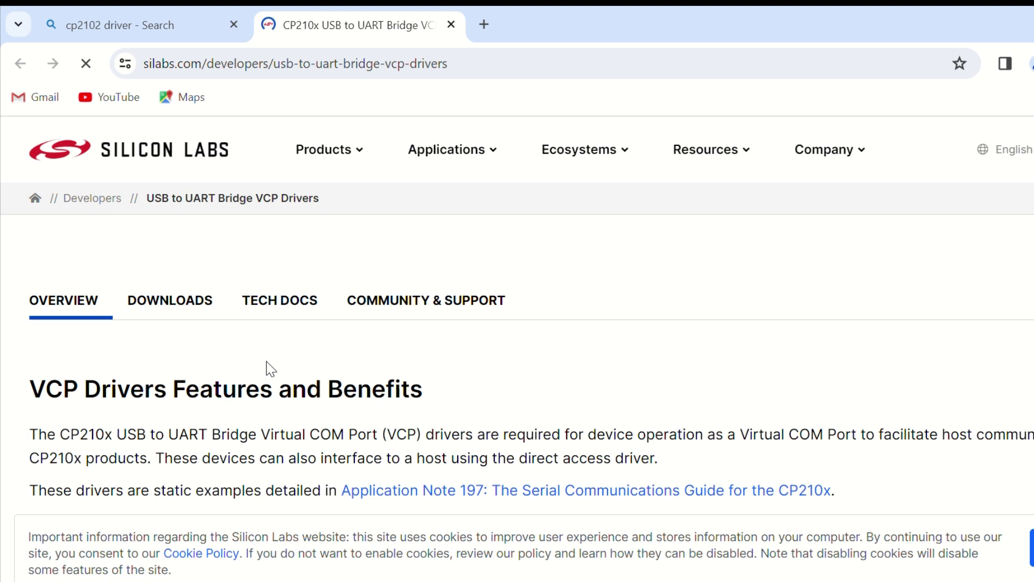
Download the CP210x Windows Drivers zip from Silicon Labs and bring up the browser downloads list.
click(182, 309)
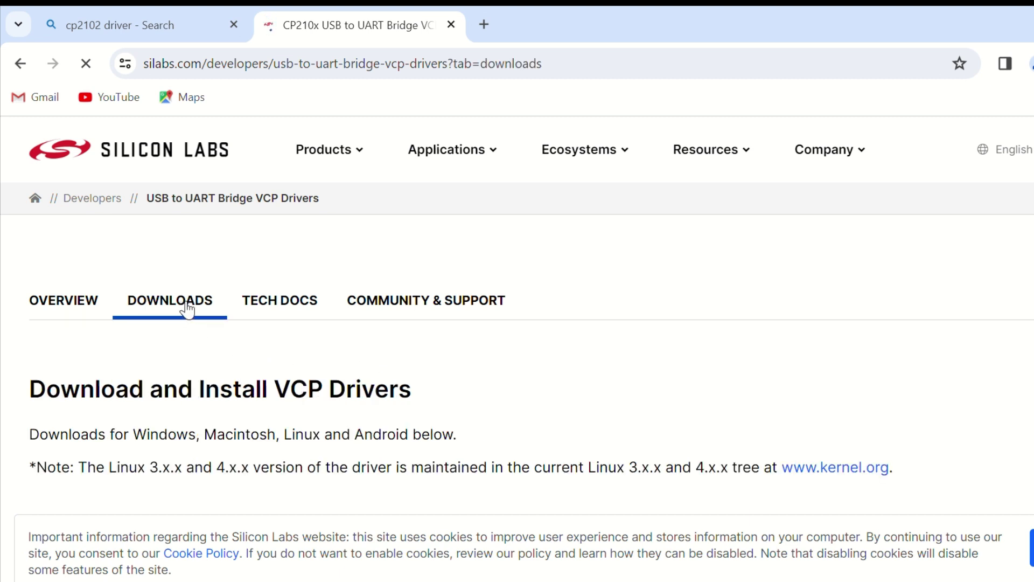
scroll(635, 389, down, 6)
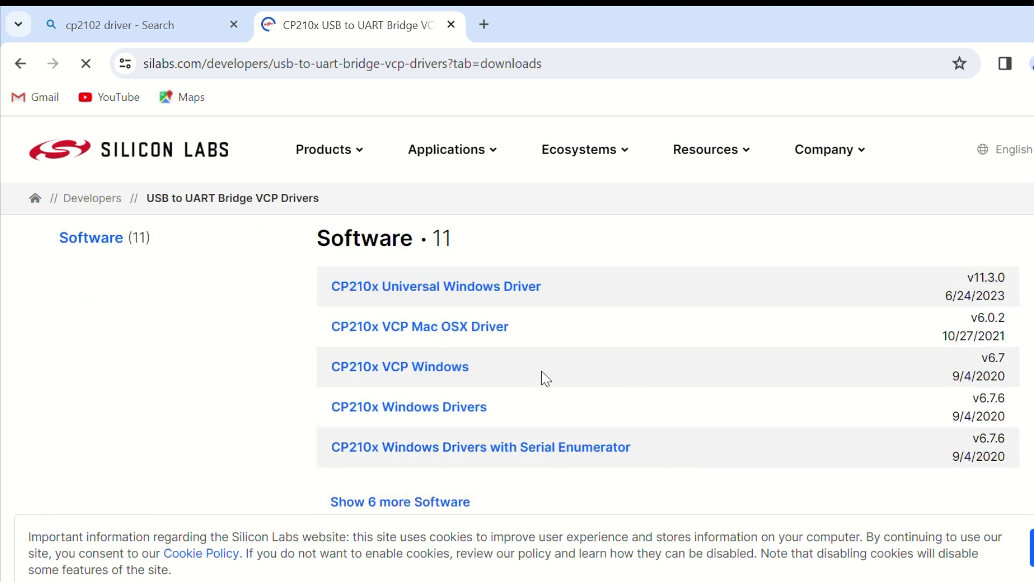
scroll(541, 370, up, 2)
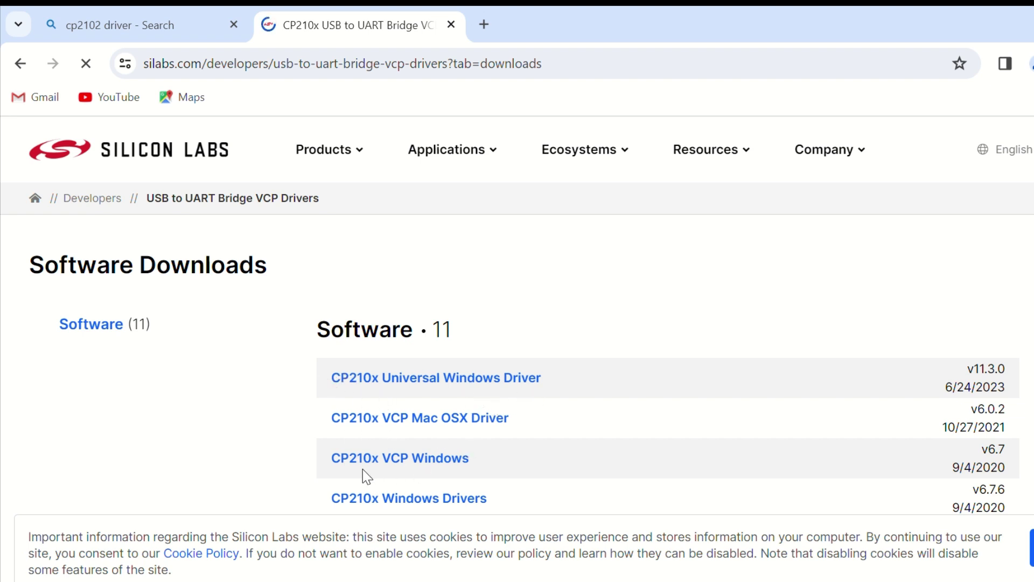
scroll(530, 467, down, 2)
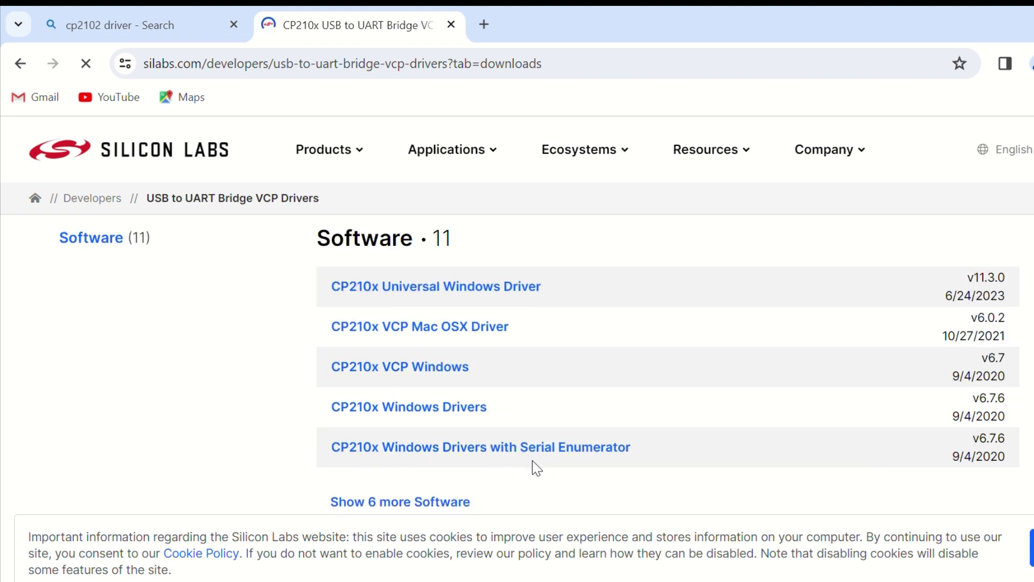
click(409, 407)
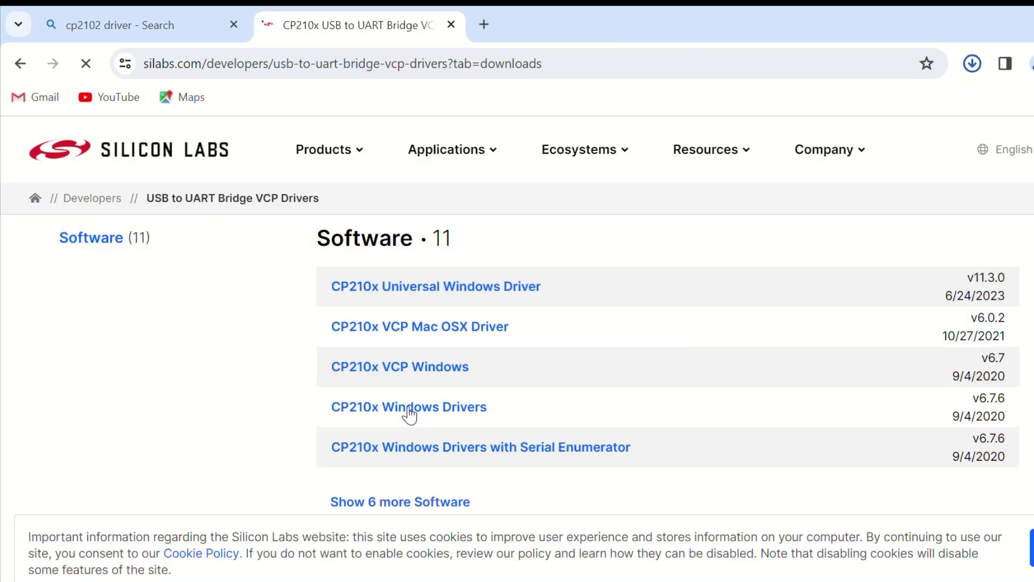
key(ctrl+j)
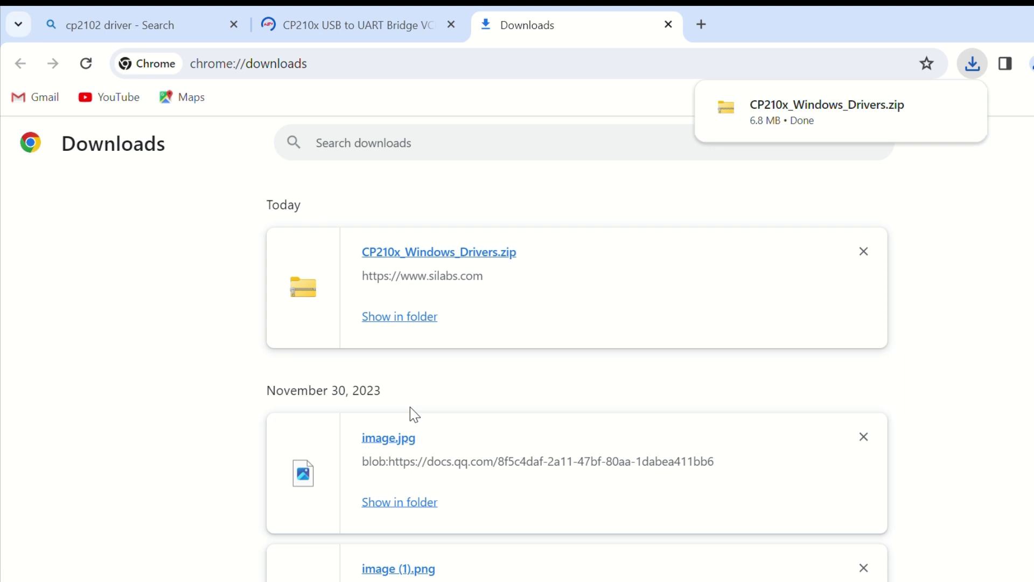
Extract CP210x_Windows_Drivers.zip into its own CP210x_Windows_Drivers folder in Downloads.
click(412, 316)
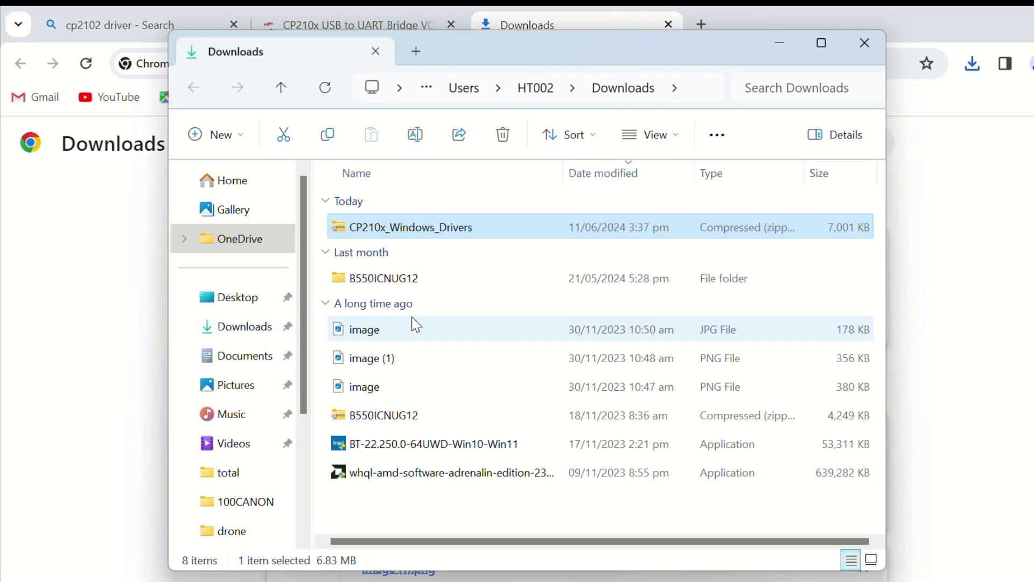
right_click(432, 235)
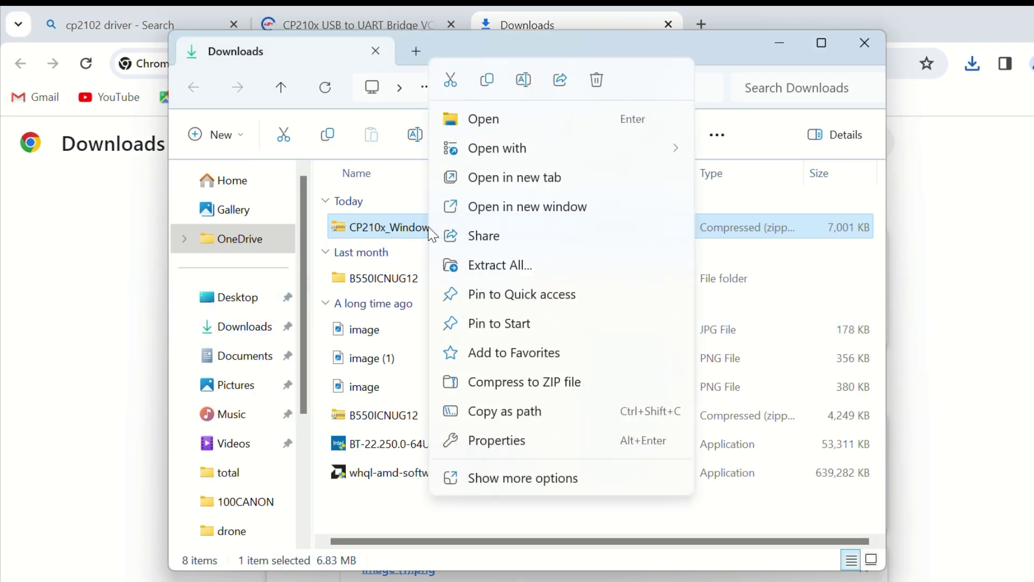
click(488, 267)
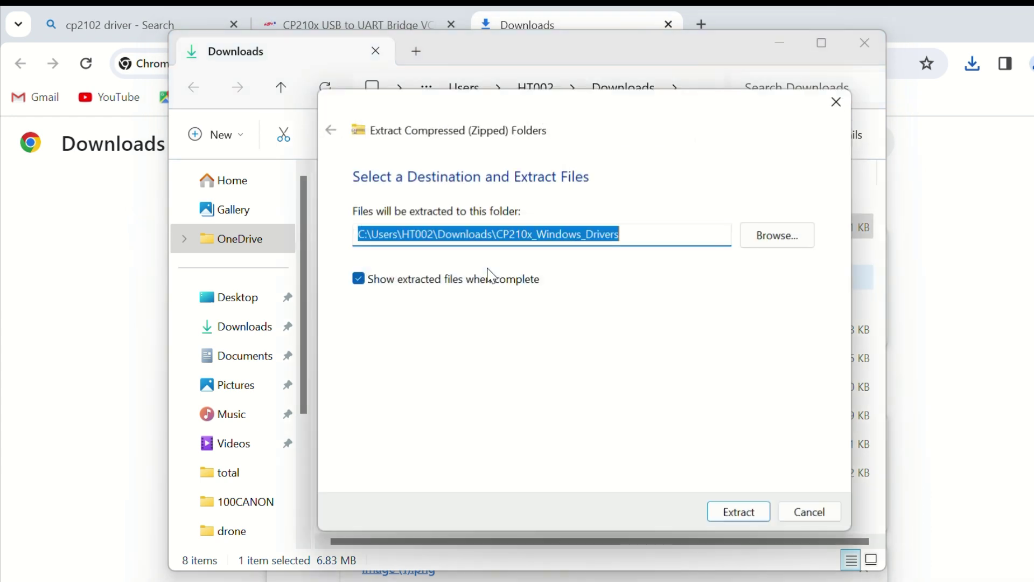
click(751, 514)
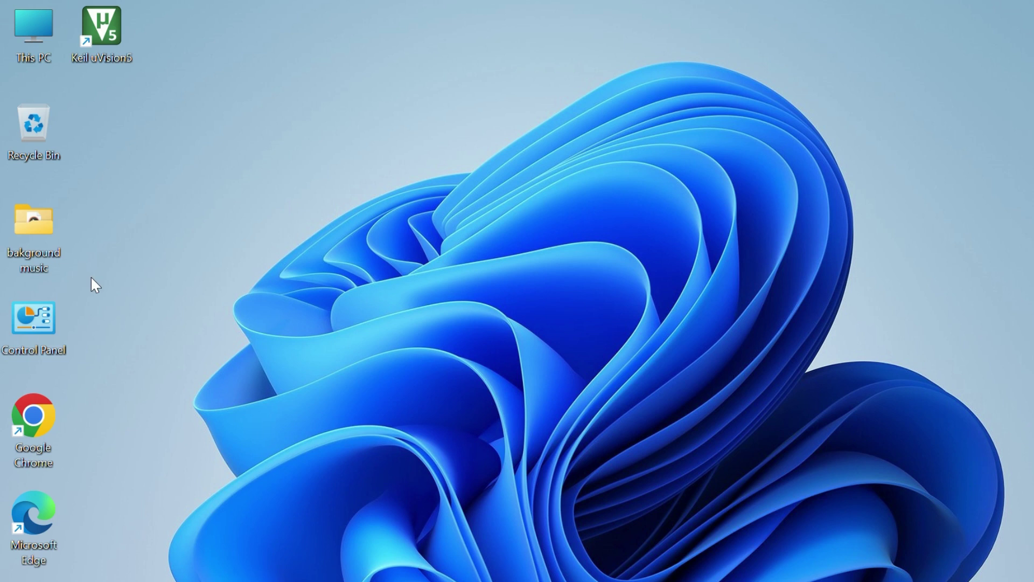
Launch Chrome and open Bing's international version.
double_click(24, 423)
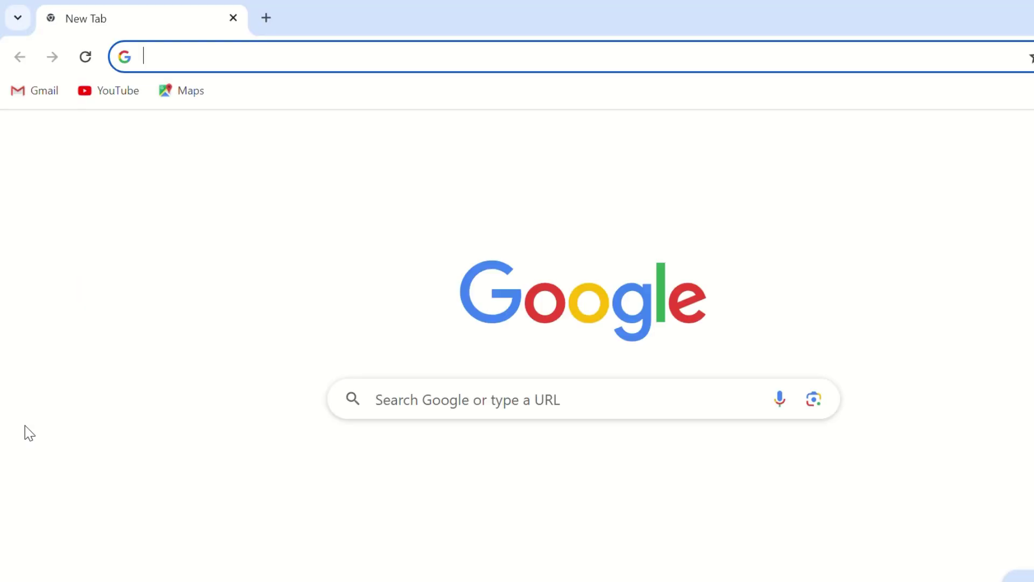
click(637, 476)
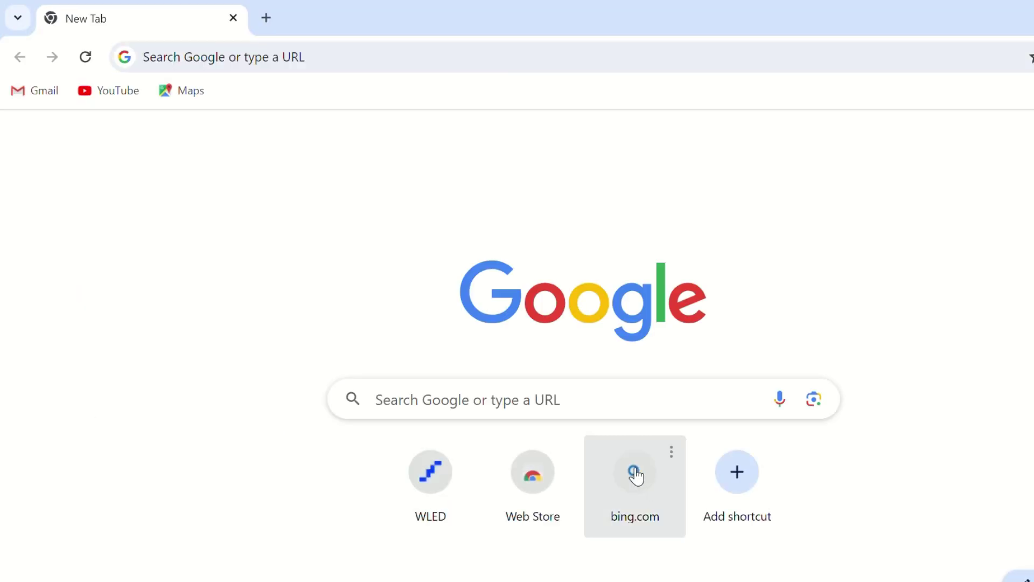
click(360, 195)
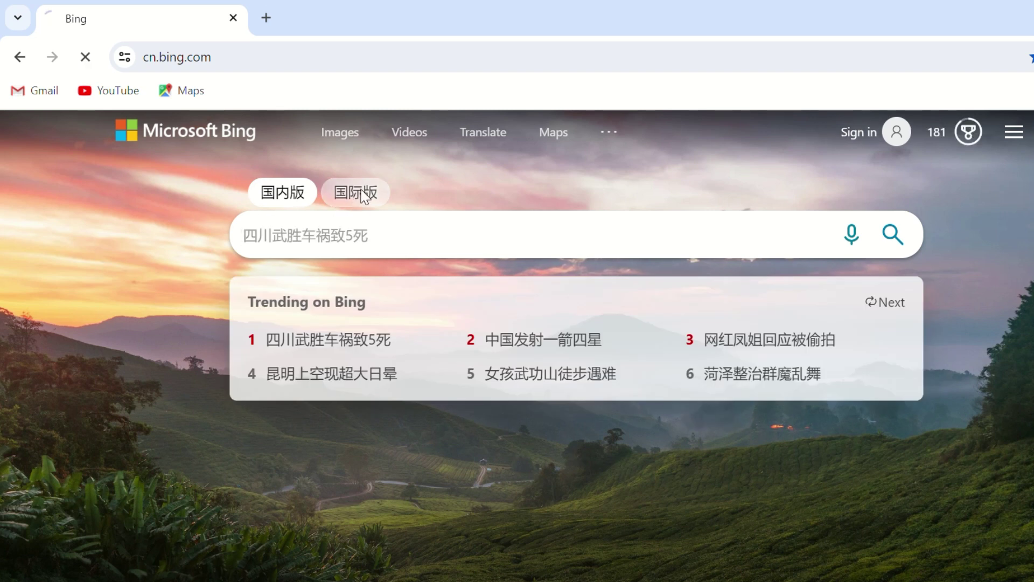
Search 'wled install' and open the Install WLED result at install.wled.me.
click(287, 243)
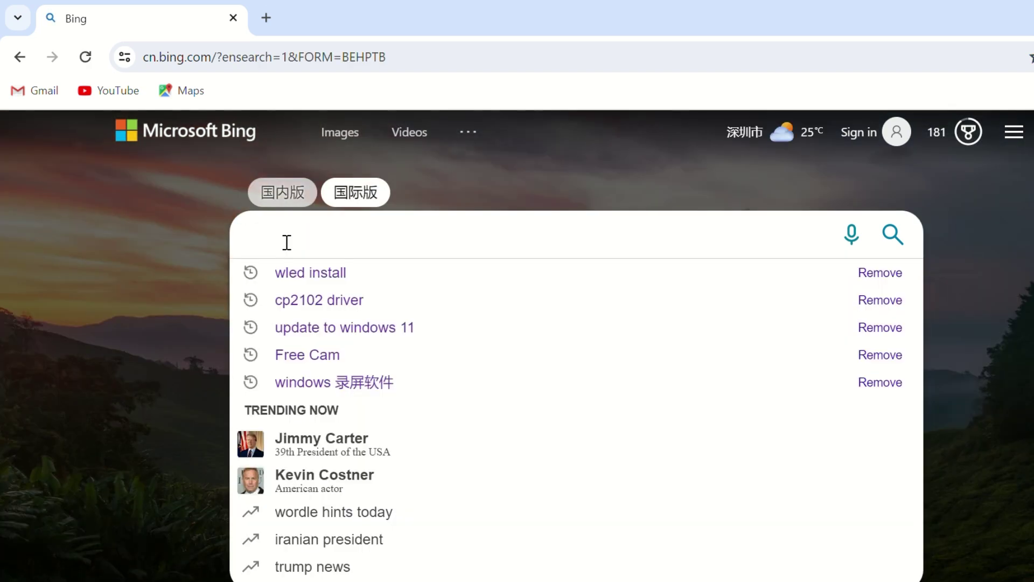
click(308, 279)
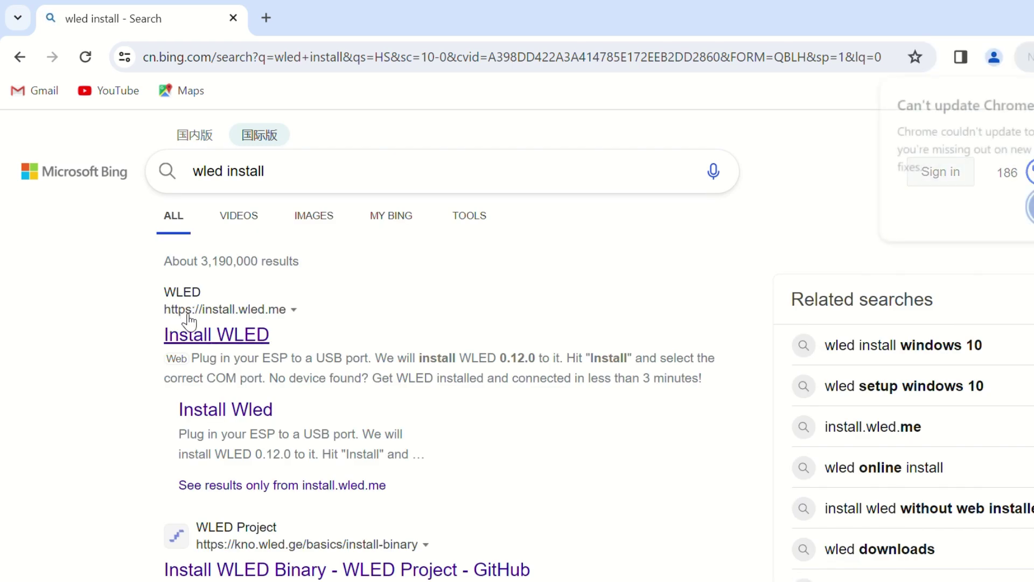
drag(271, 334, 217, 345)
double_click(207, 345)
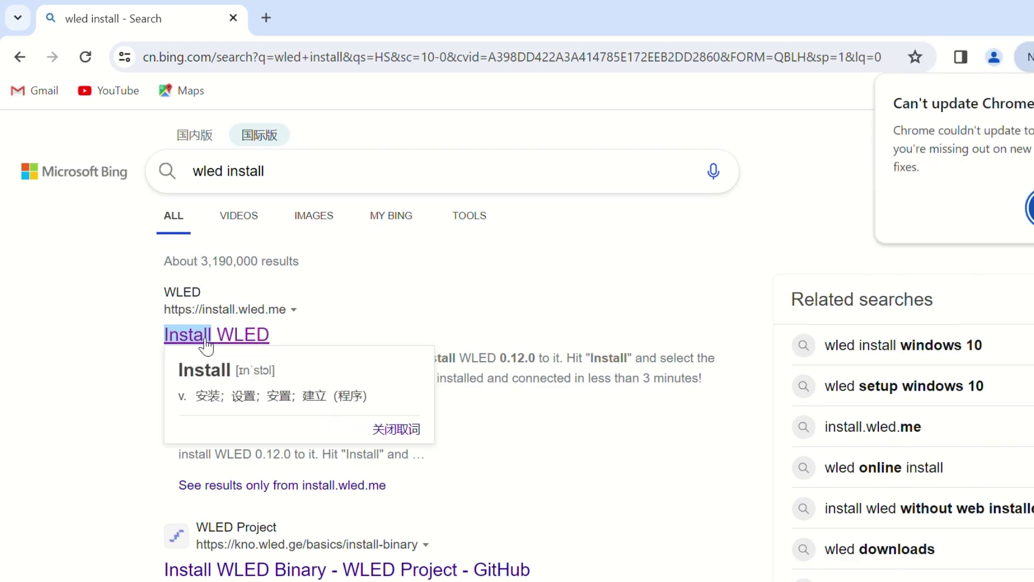
click(206, 340)
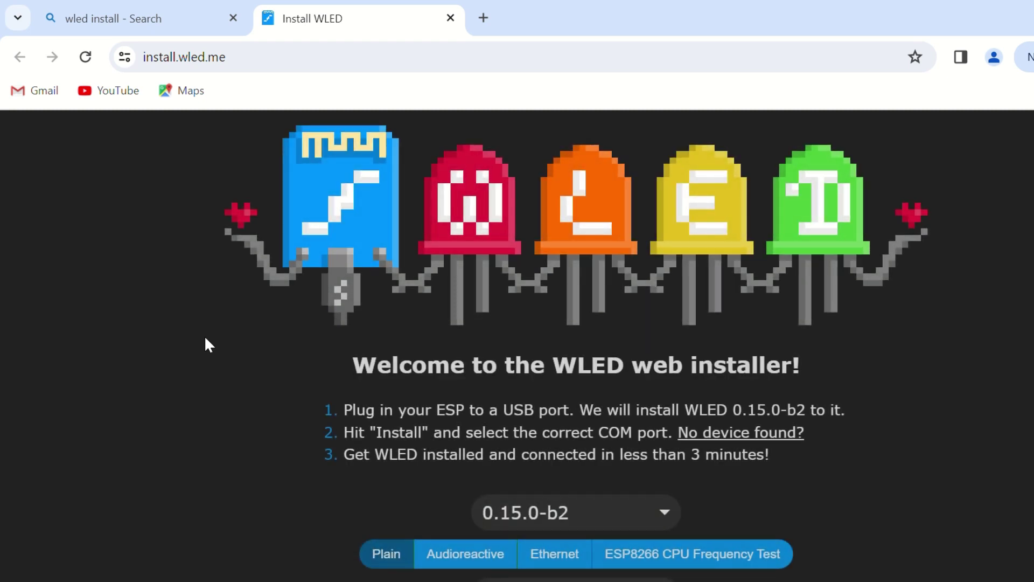
Keep WLED version 0.15.0-b2 and select the Audioreactive build.
scroll(205, 335, down, 2)
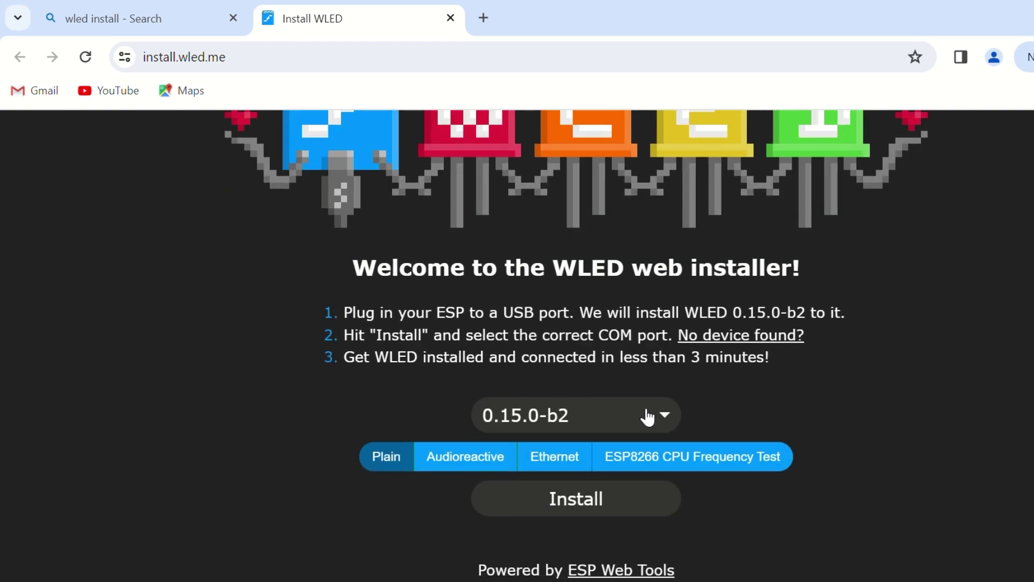
click(650, 419)
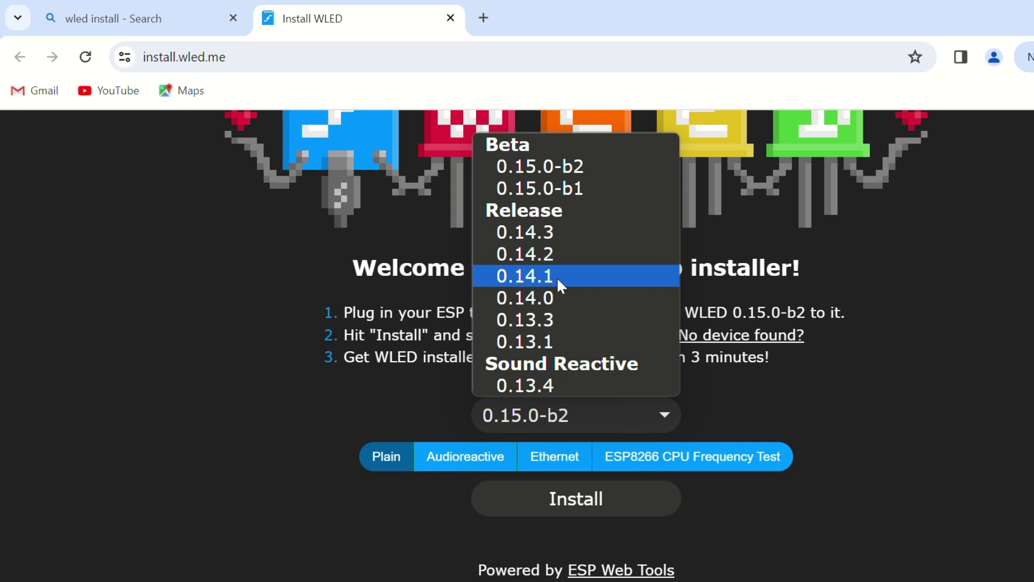
click(563, 162)
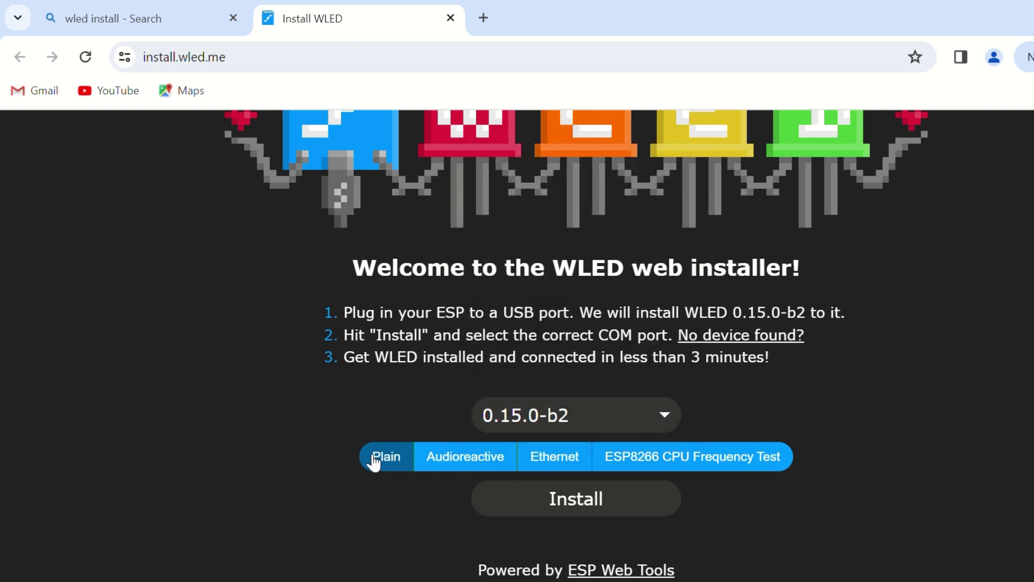
click(456, 462)
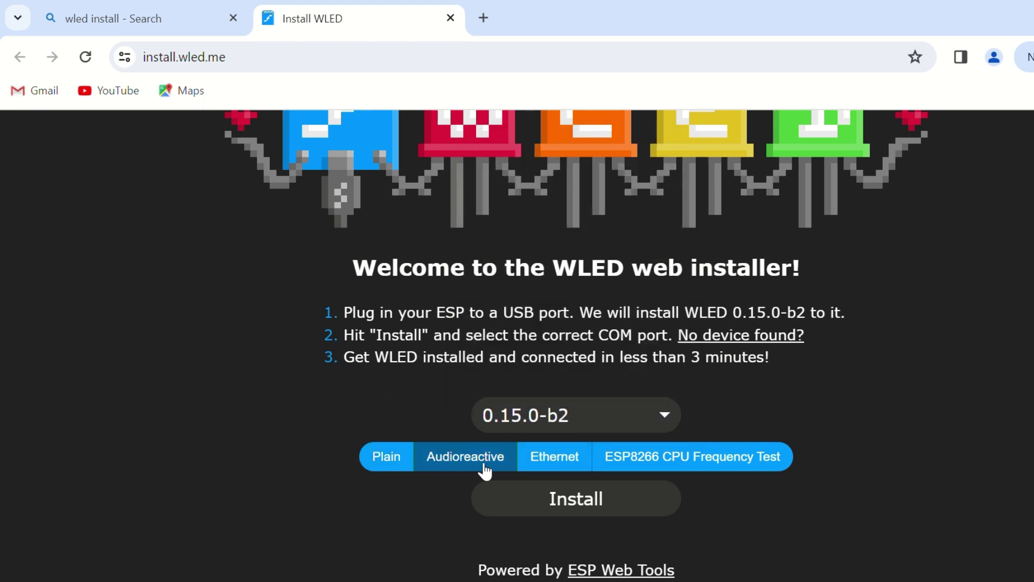
Connect the installer to the ESP32 on CP2102N (COM3) and choose to update WLED.
click(587, 506)
click(349, 140)
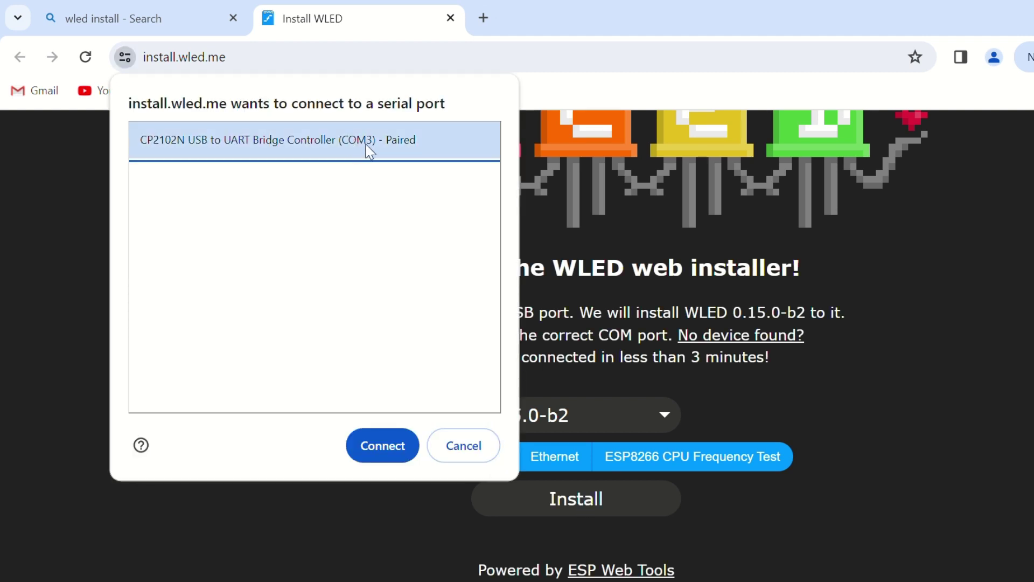
click(383, 451)
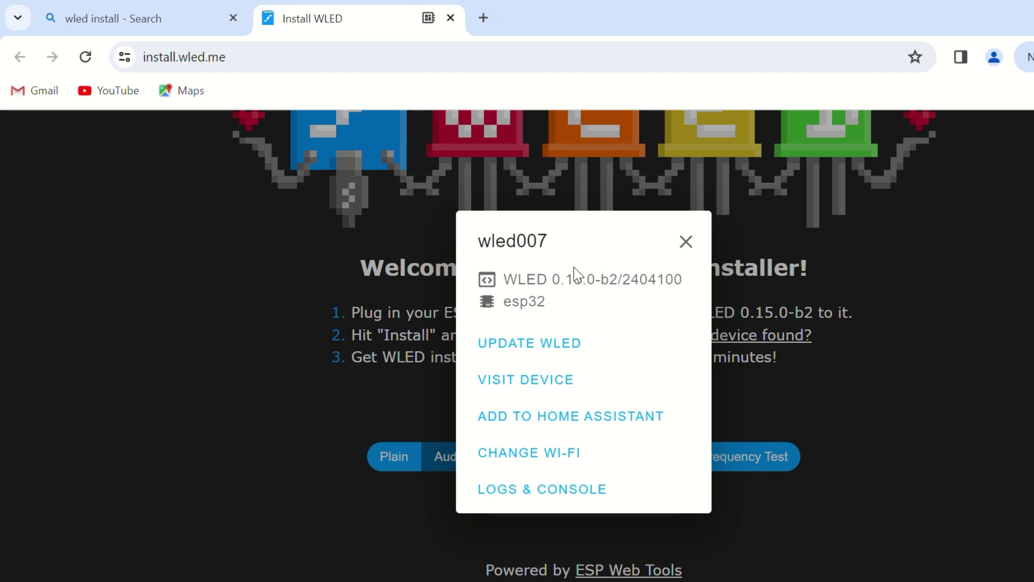
click(548, 353)
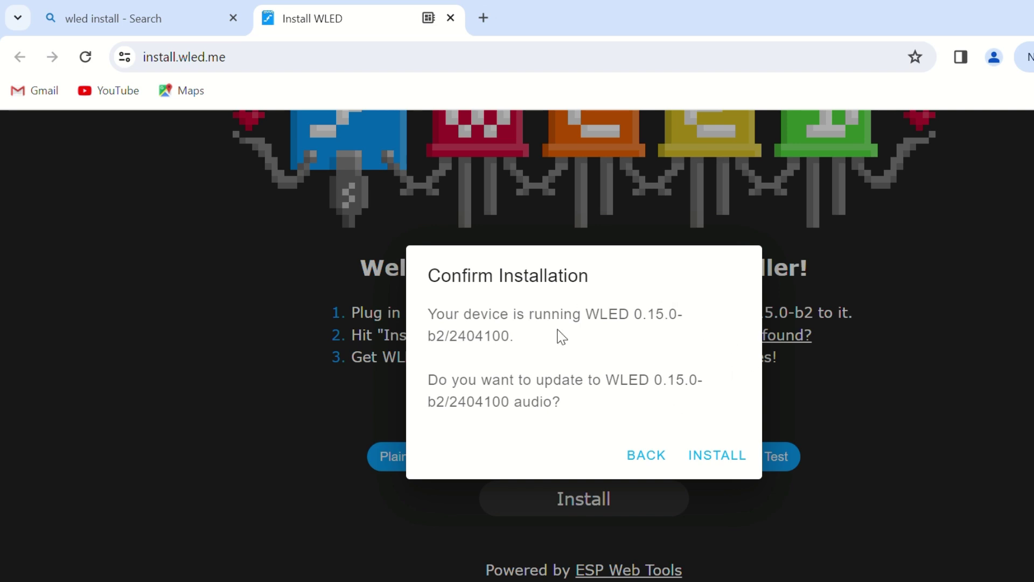
Confirm installation to flash the WLED 0.15.0-b2 audio firmware onto the ESP32.
click(716, 459)
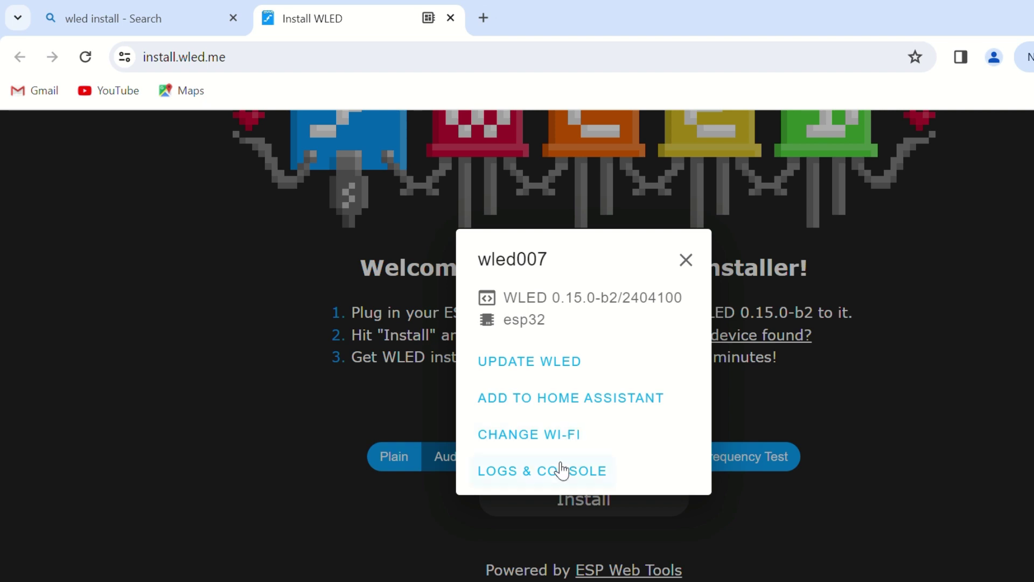
Join the ESP32 to the Sun network with the pasted password, then visit the device at 192.168.0.102.
click(529, 440)
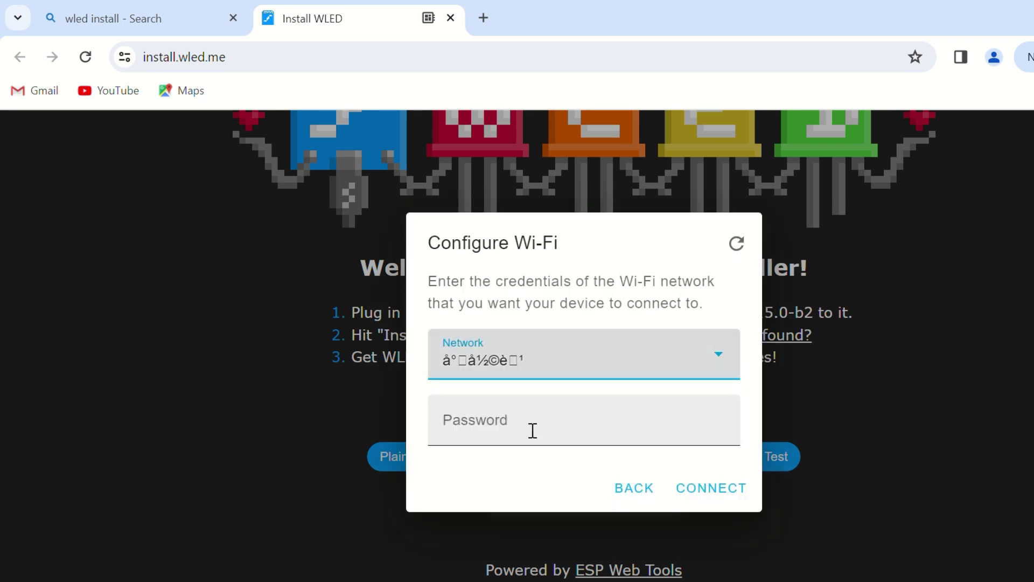
click(718, 356)
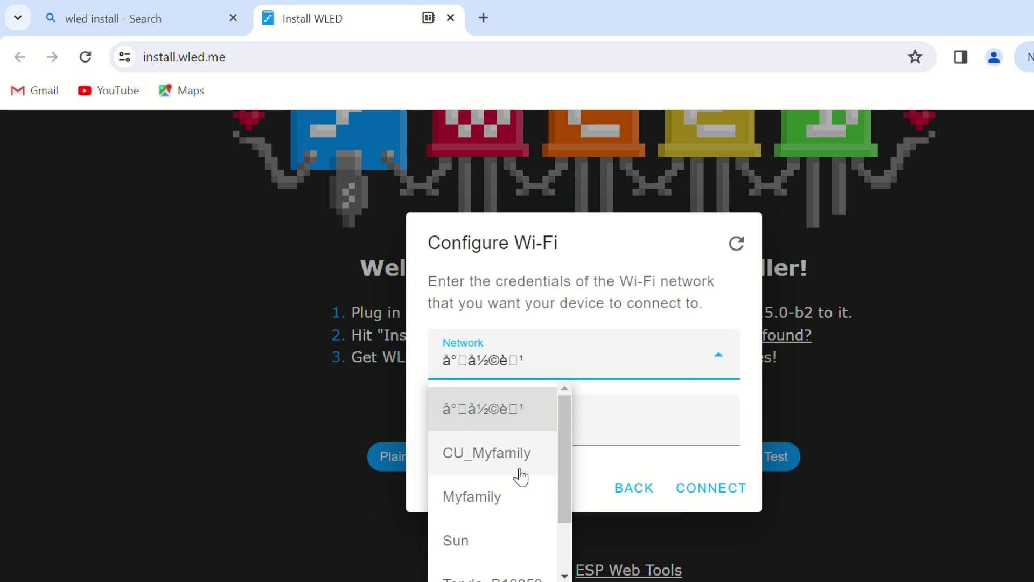
click(472, 540)
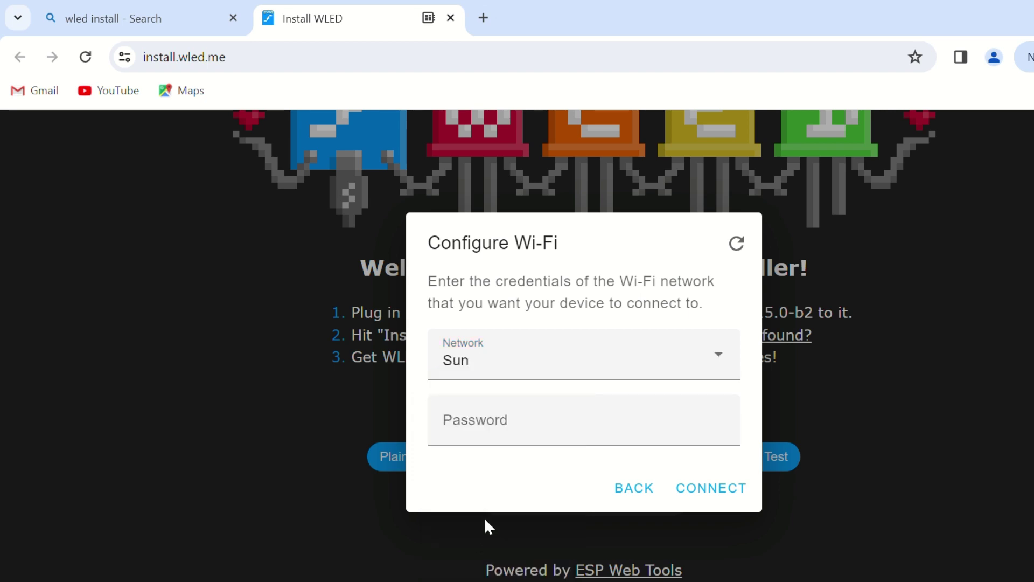
click(515, 422)
right_click(509, 417)
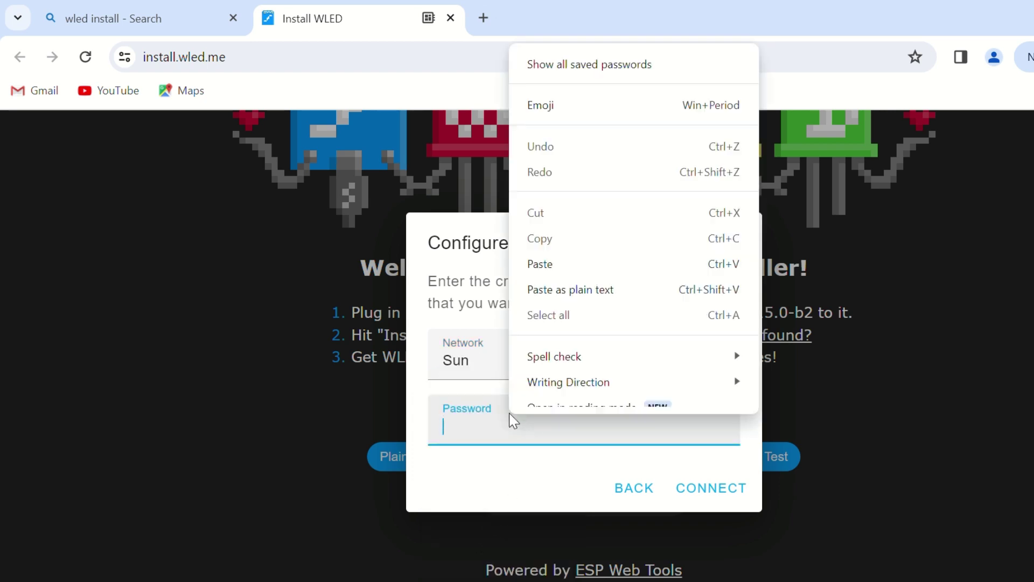
click(579, 300)
click(706, 490)
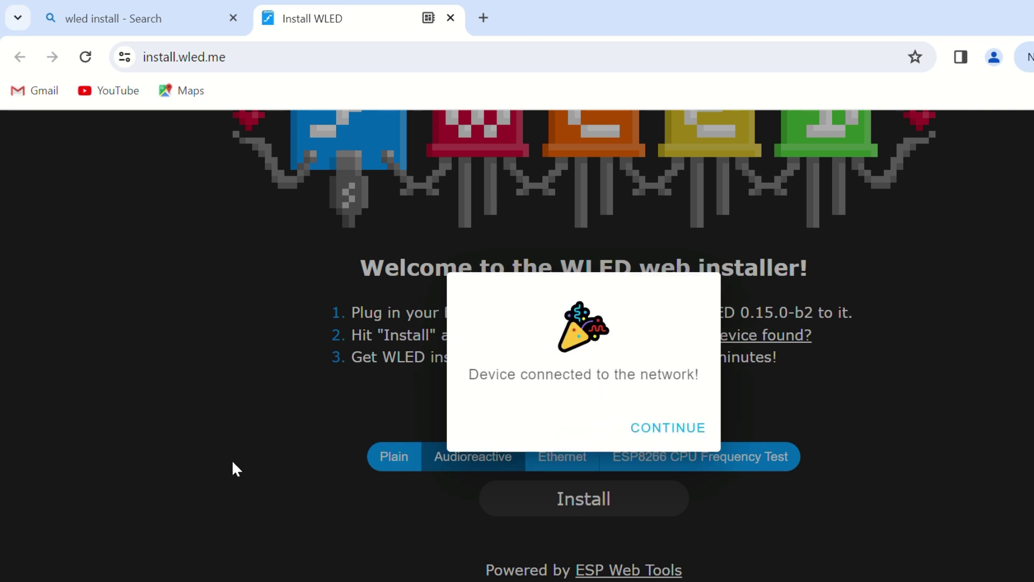
click(697, 433)
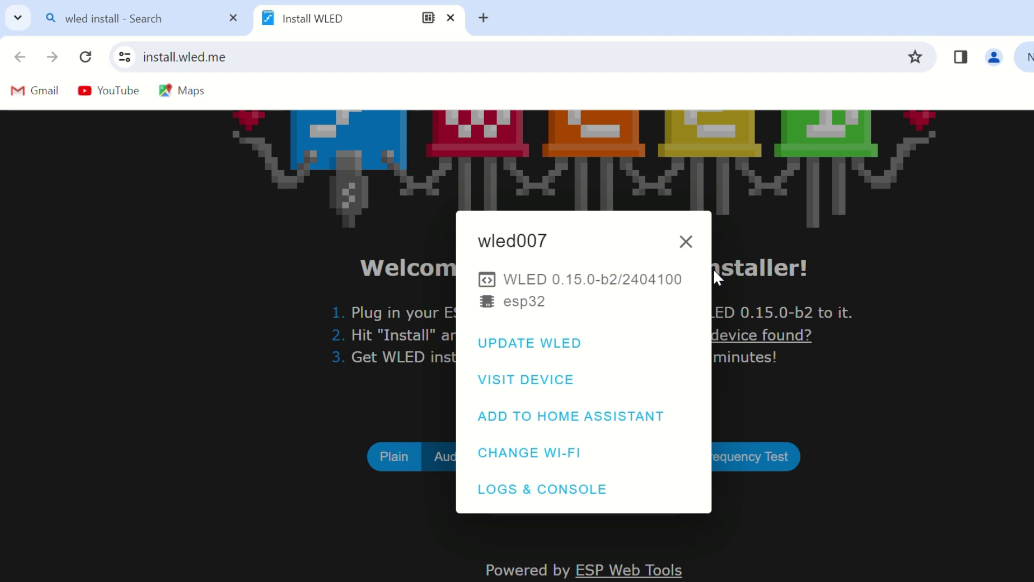
click(567, 386)
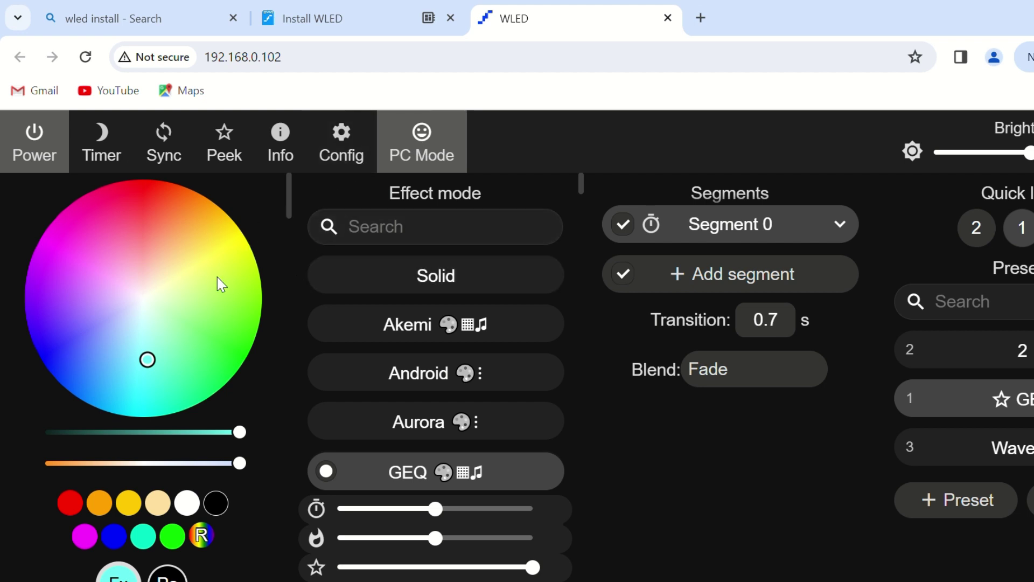
Open Config > WiFi Setup and review the network name, password and static IP fields.
click(344, 152)
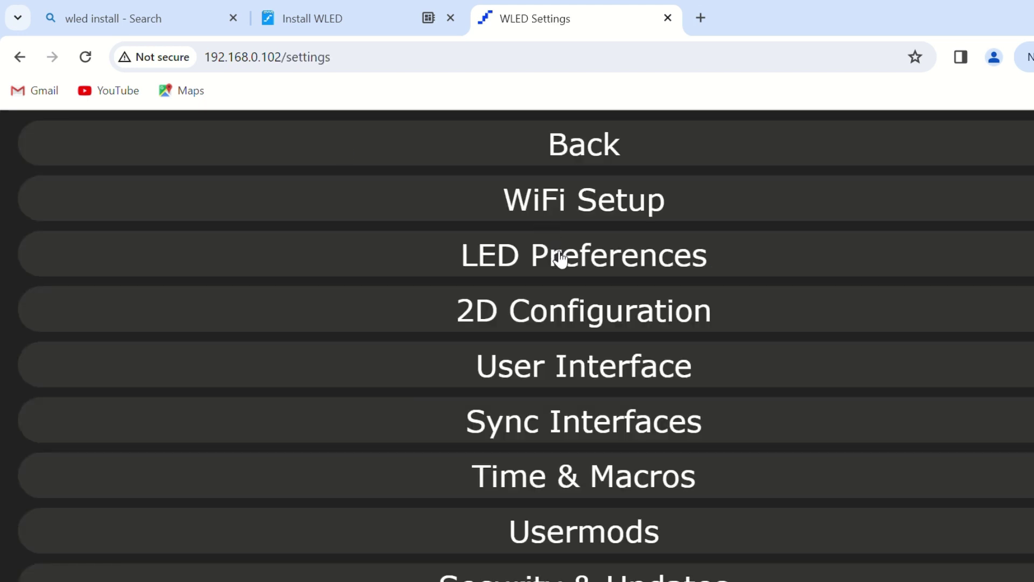
click(582, 212)
scroll(581, 213, down, 3)
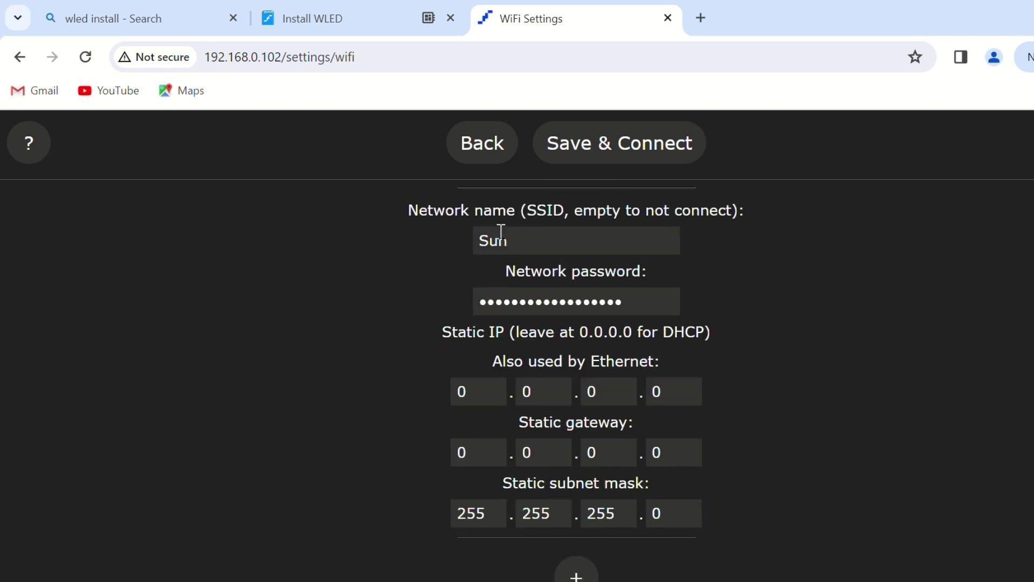
scroll(811, 353, down, 5)
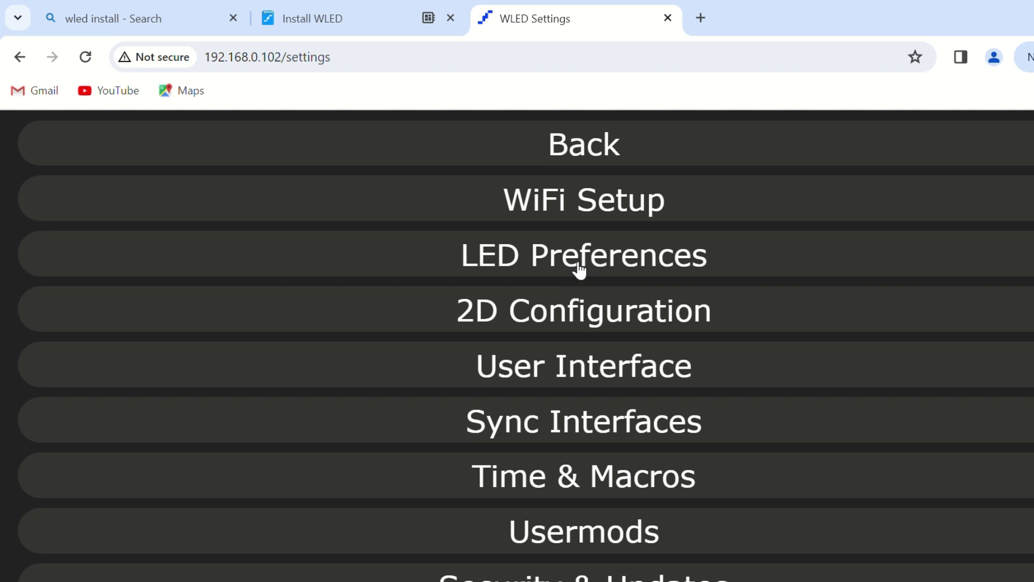
Review LED Preferences: 256 WS281x LEDs on GPIO 16, plus button and IR settings.
click(579, 269)
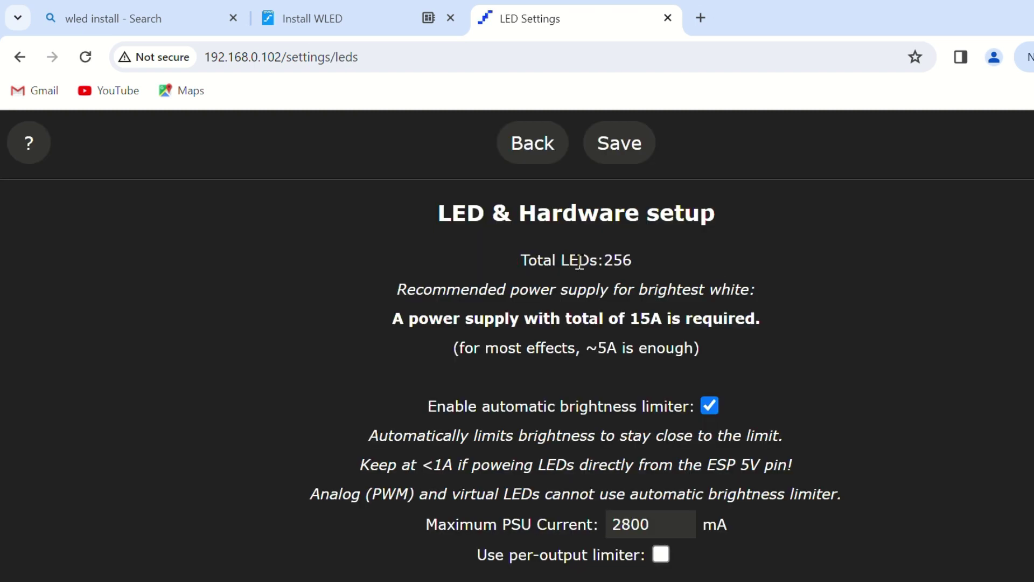
scroll(525, 285, down, 3)
scroll(648, 345, up, 3)
scroll(648, 323, down, 2)
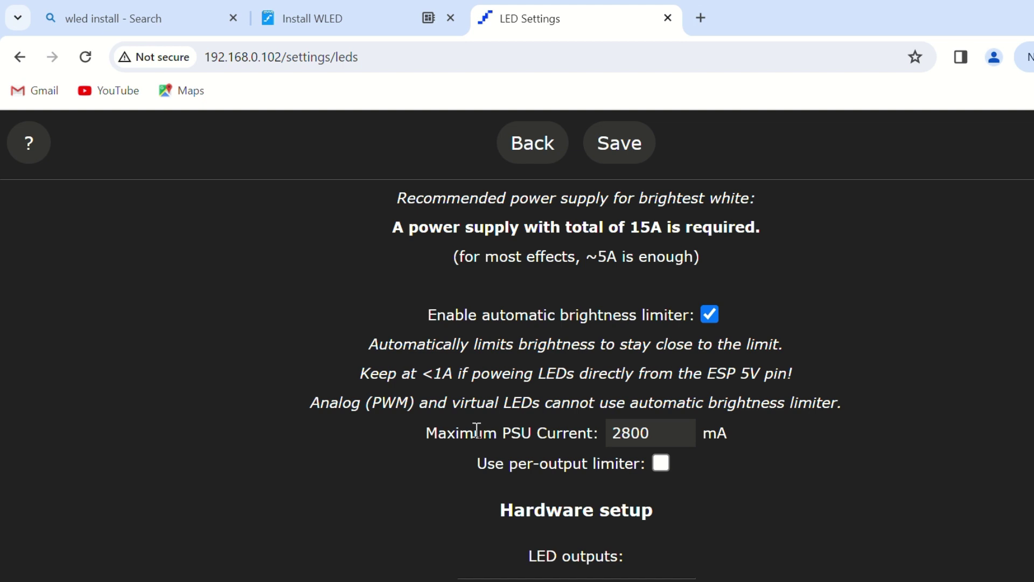
scroll(659, 460, down, 3)
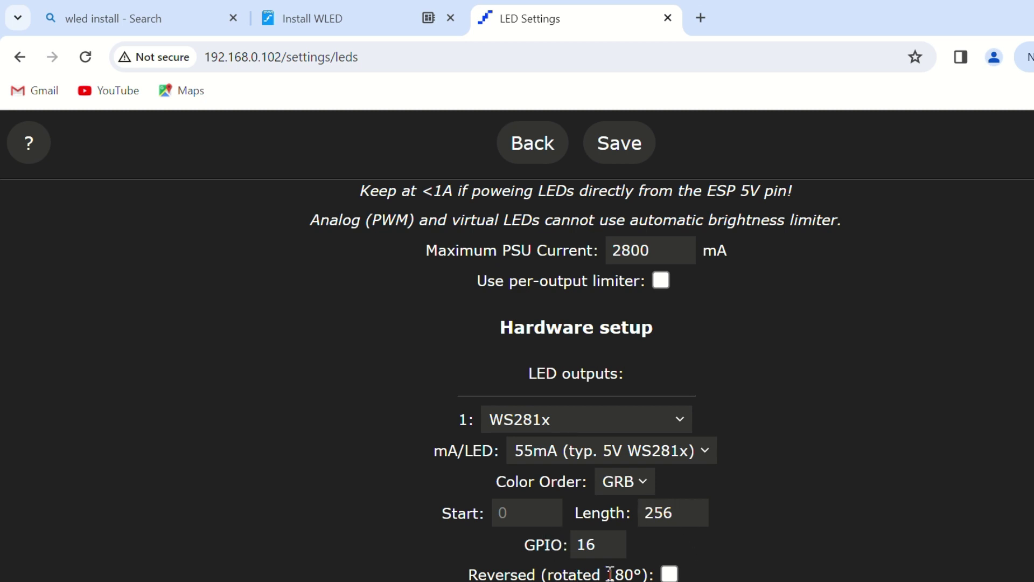
scroll(786, 494, down, 5)
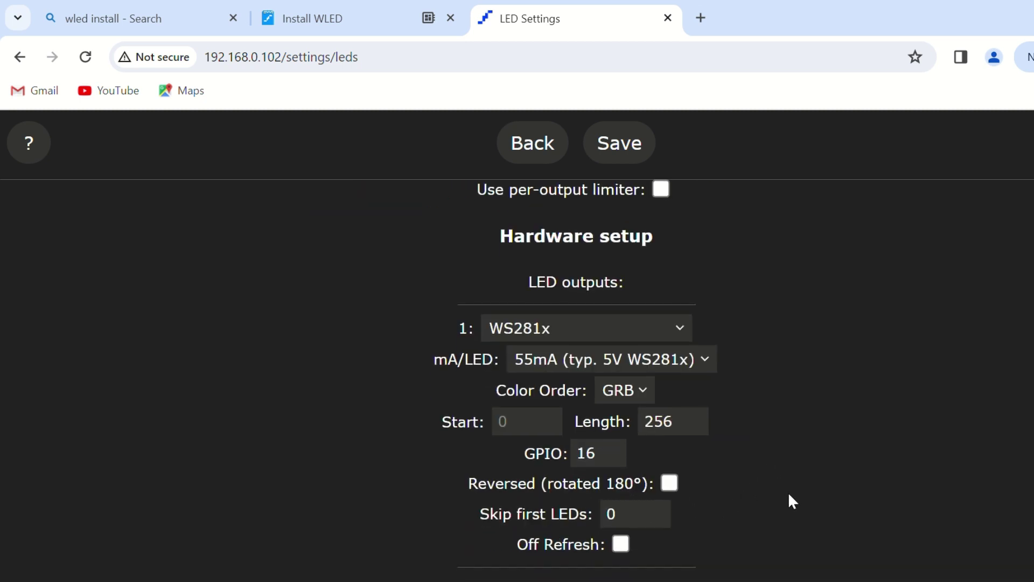
scroll(792, 499, down, 3)
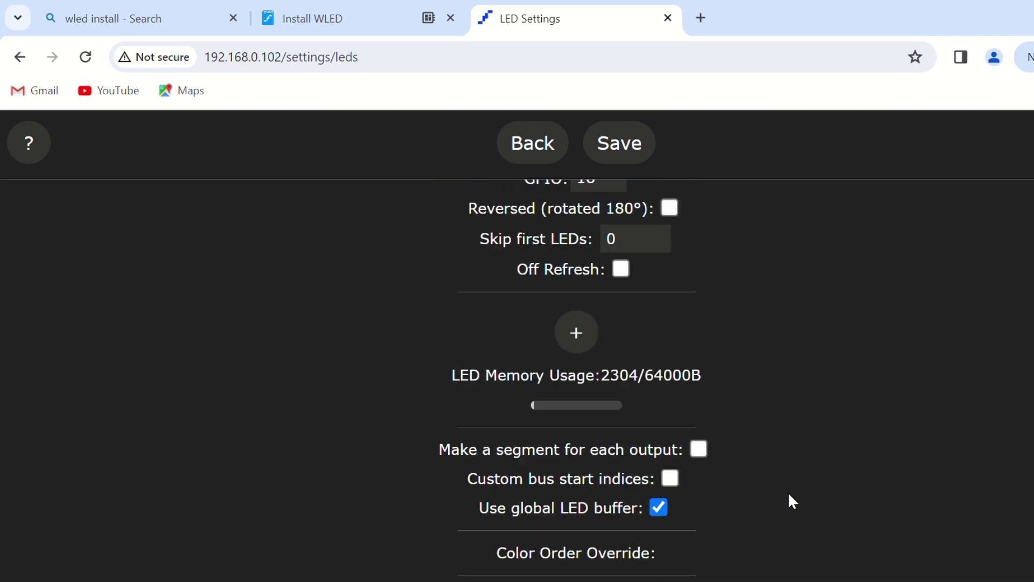
scroll(792, 501, down, 5)
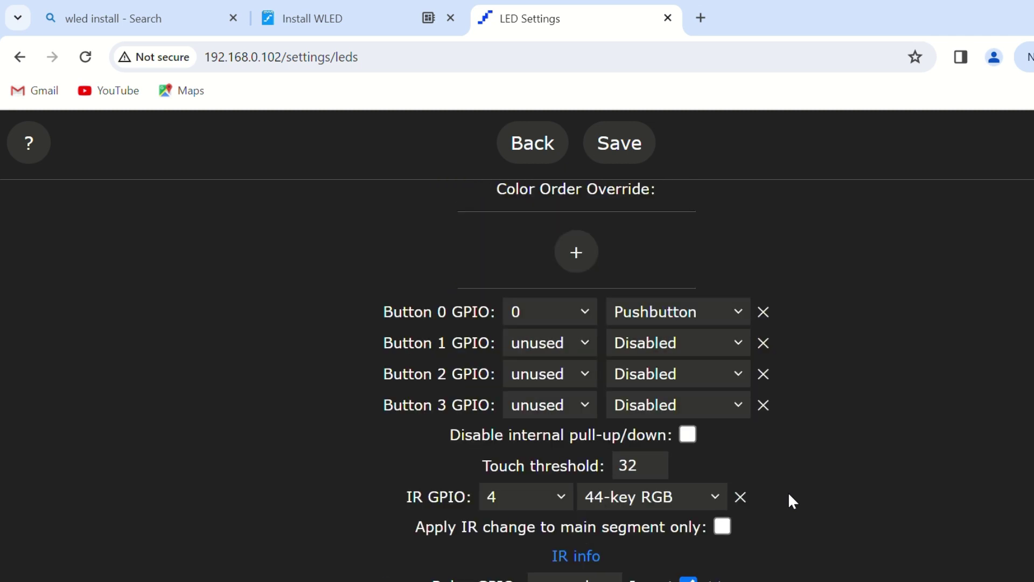
scroll(789, 499, down, 2)
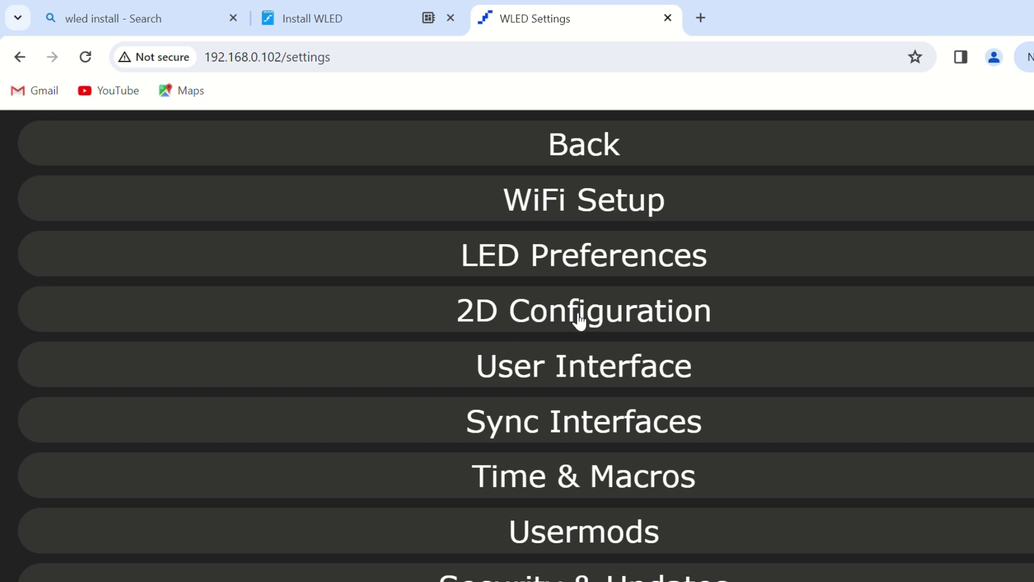
click(579, 320)
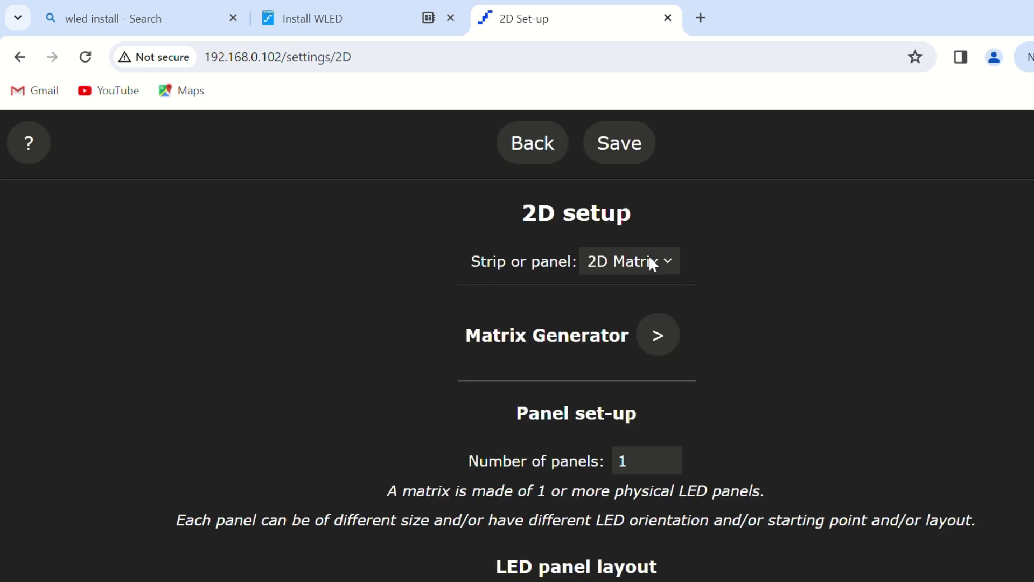
scroll(732, 374, down, 3)
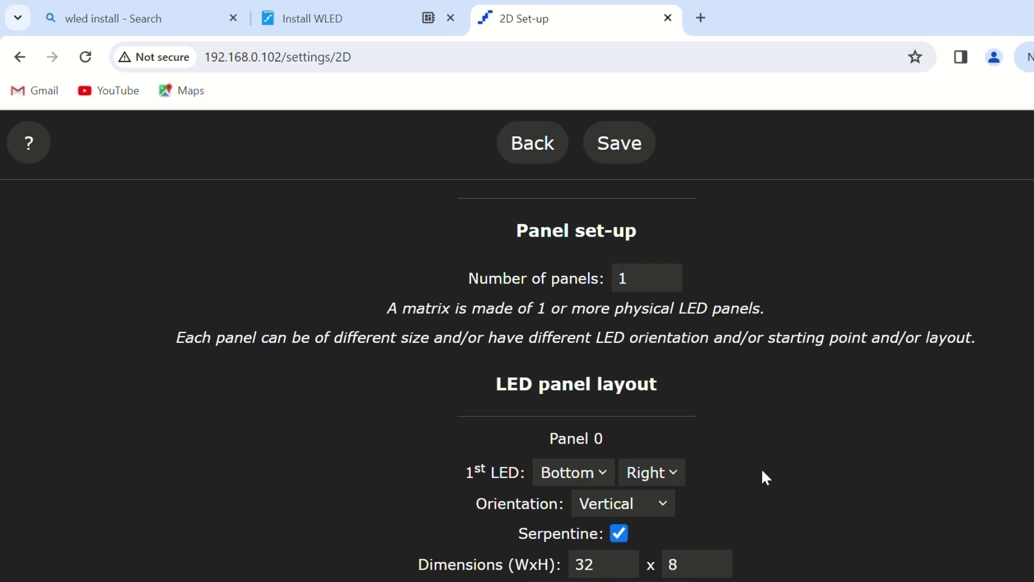
scroll(762, 470, down, 3)
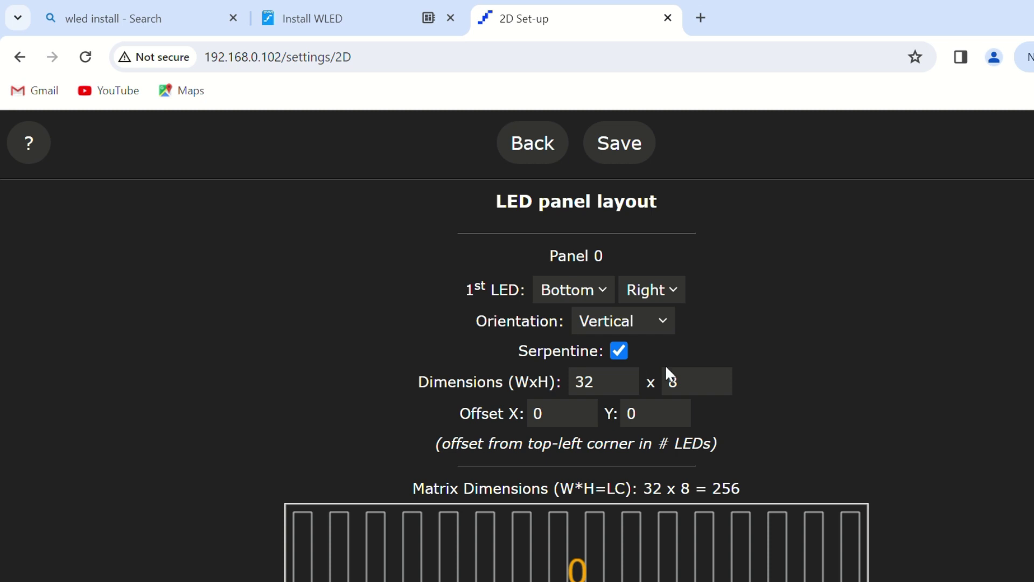
scroll(803, 377, down, 2)
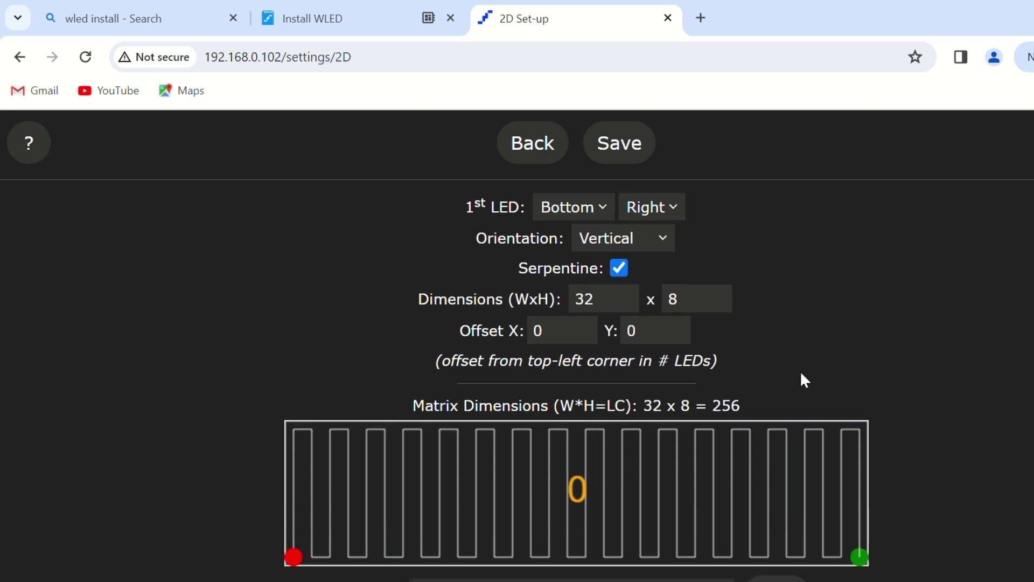
click(620, 259)
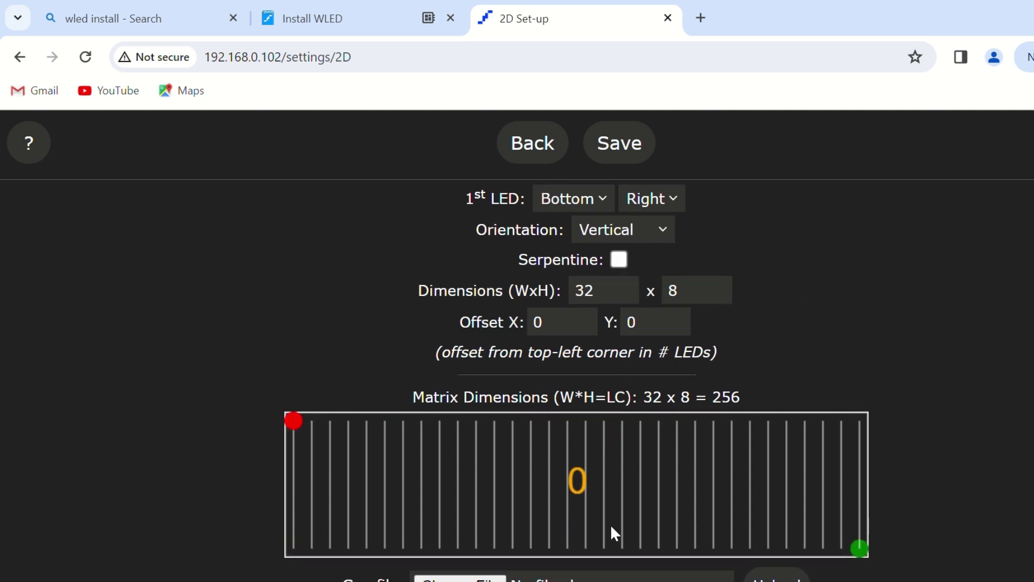
click(620, 260)
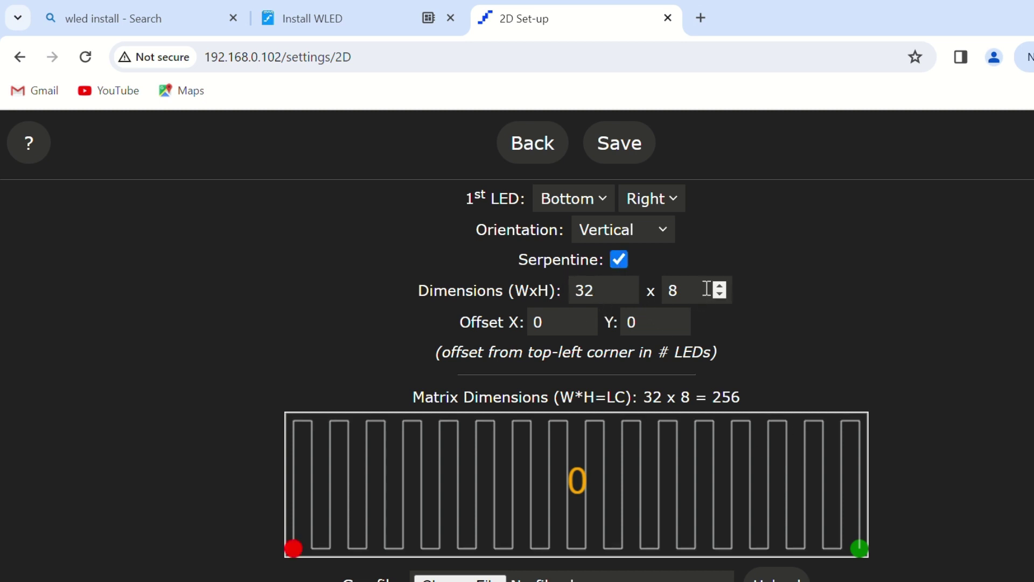
scroll(1021, 372, down, 2)
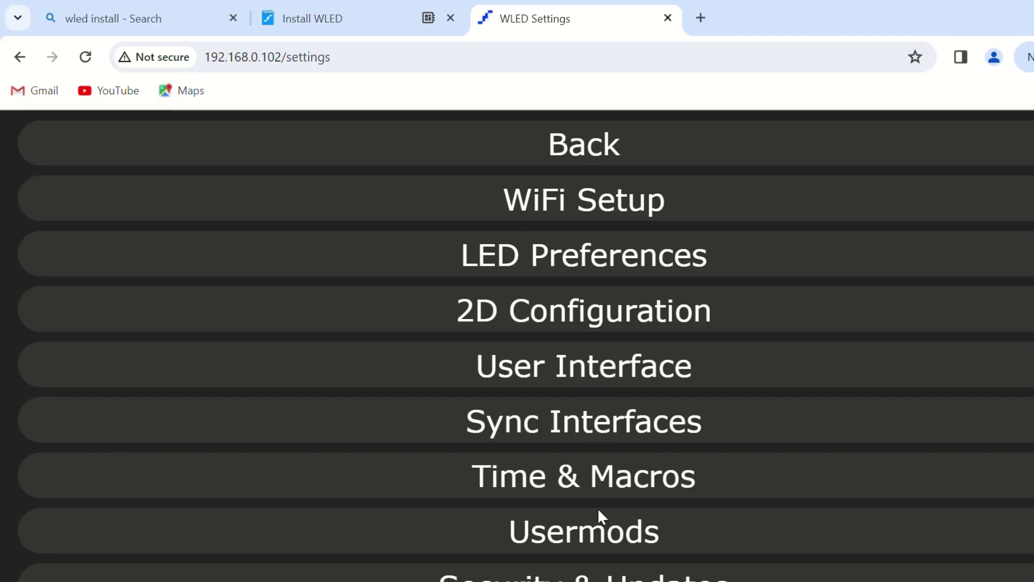
Check the AudioReactive usermod is enabled with a Generic I2S mic on SD 32, WS 15, SCK 14.
click(598, 534)
scroll(728, 326, down, 2)
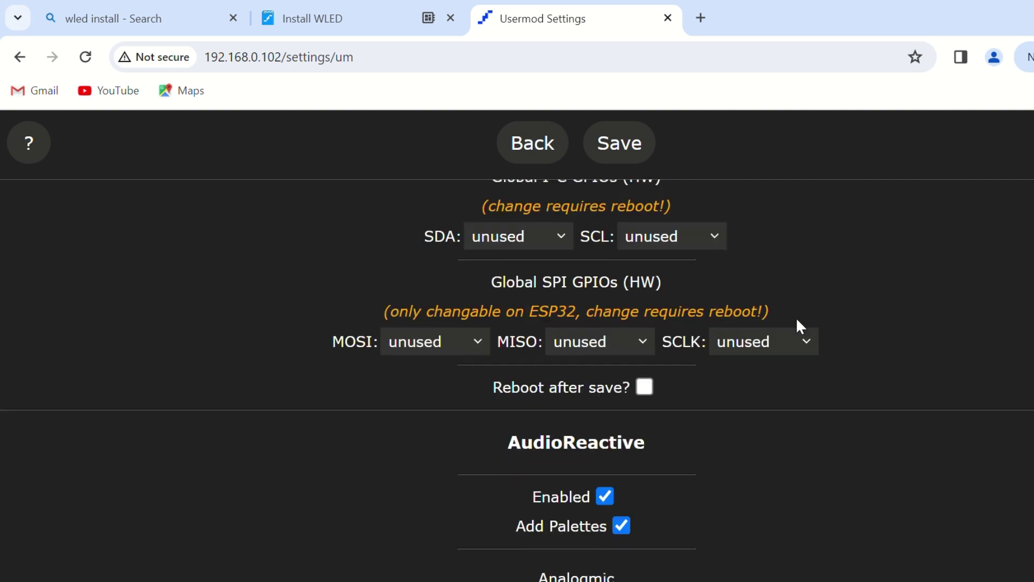
scroll(696, 388, down, 2)
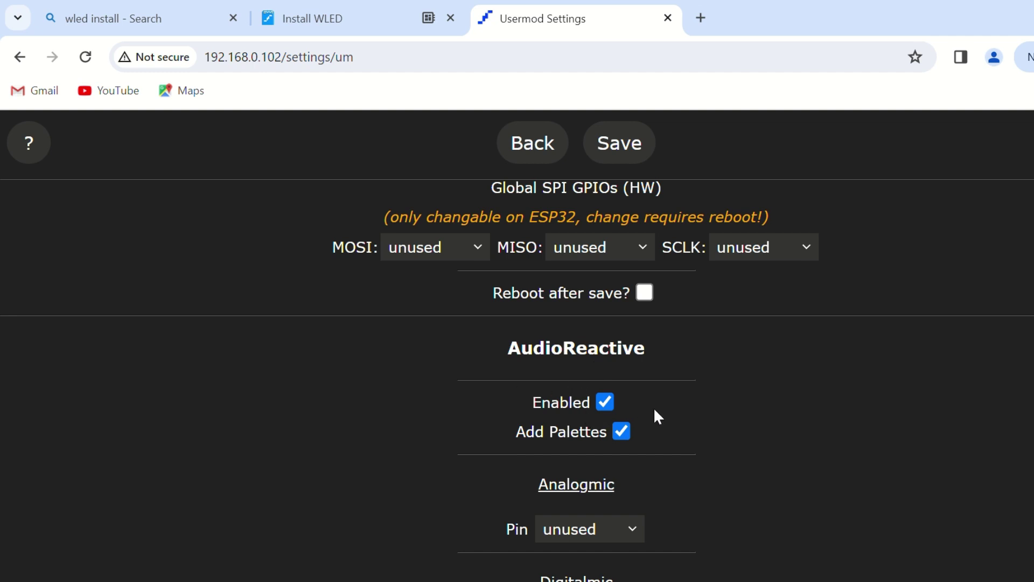
scroll(760, 454, down, 3)
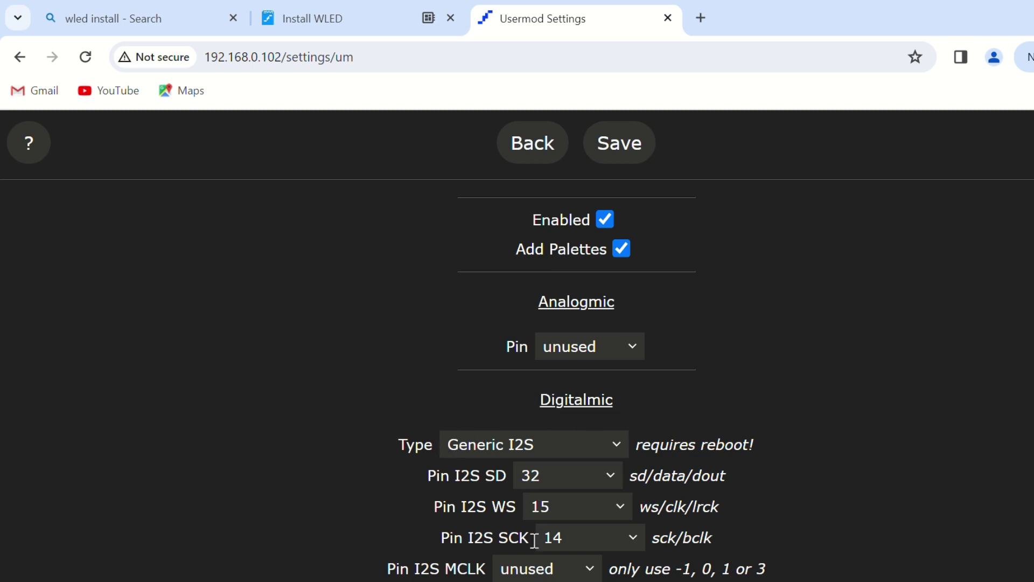
scroll(797, 512, down, 3)
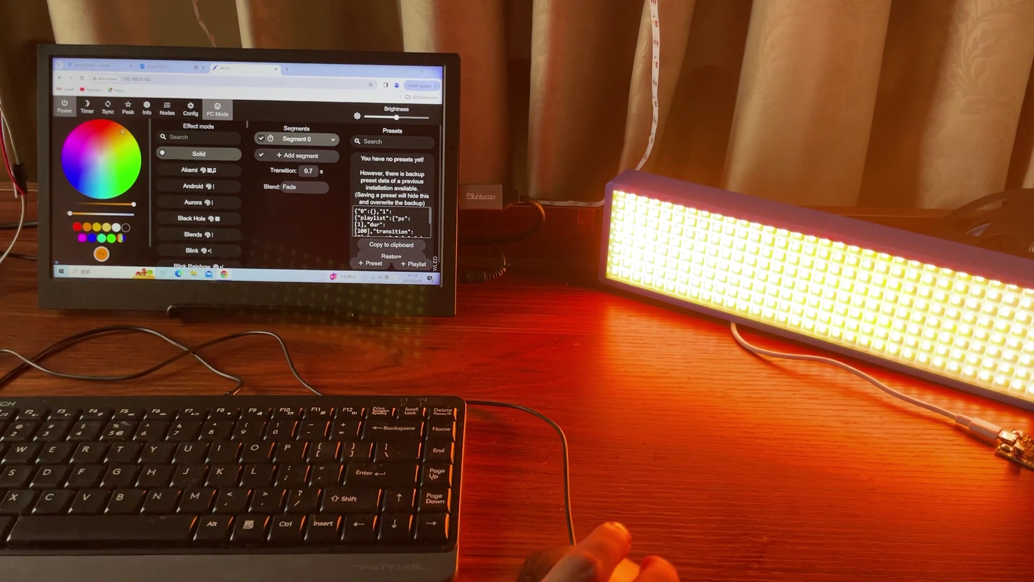
Reload the control page and try red, purple, white and cyan on the matrix.
key(F5)
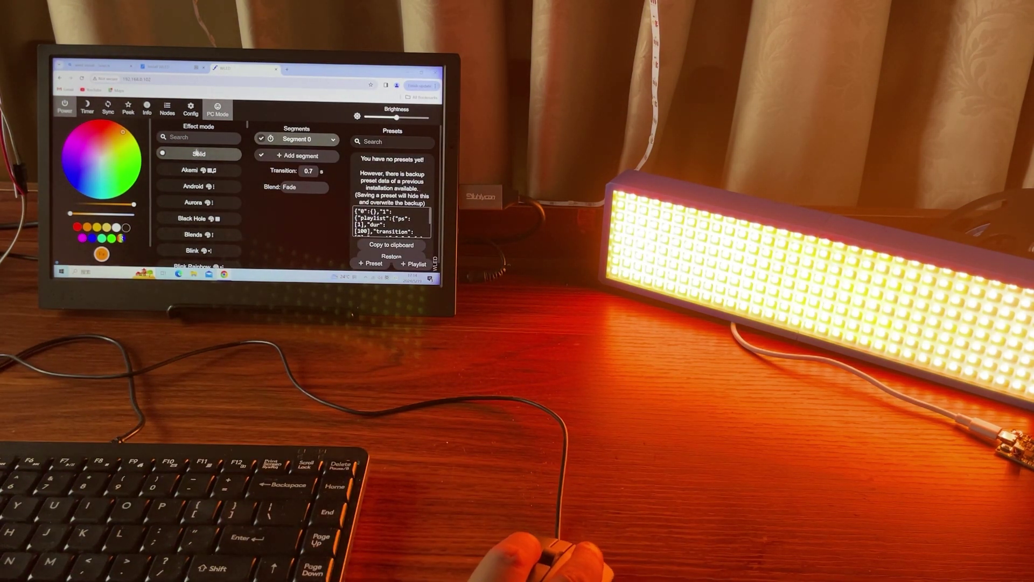
click(103, 136)
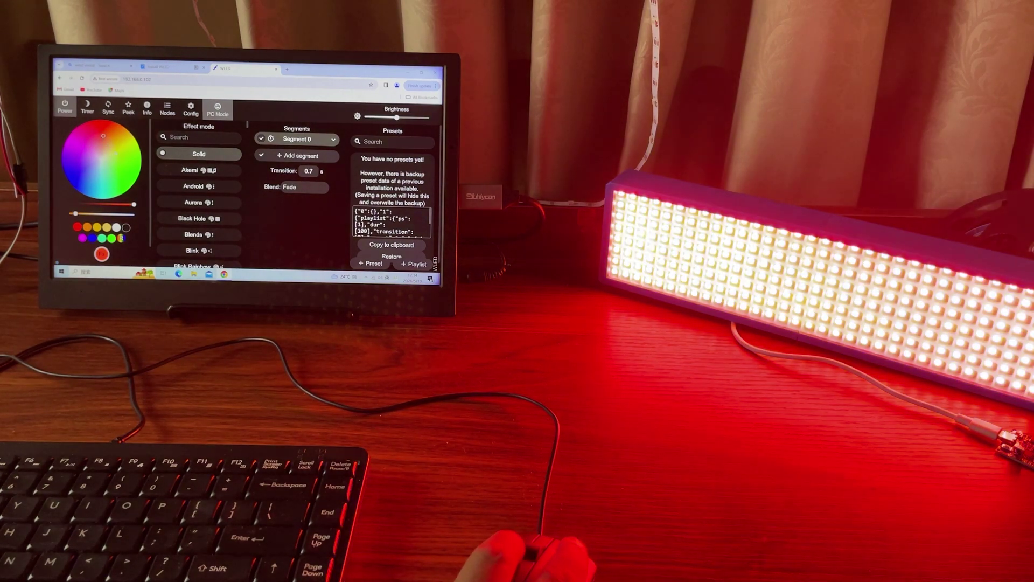
click(76, 155)
click(100, 214)
click(103, 180)
Switch the matrix effect to GEQ via the effect search.
click(180, 138)
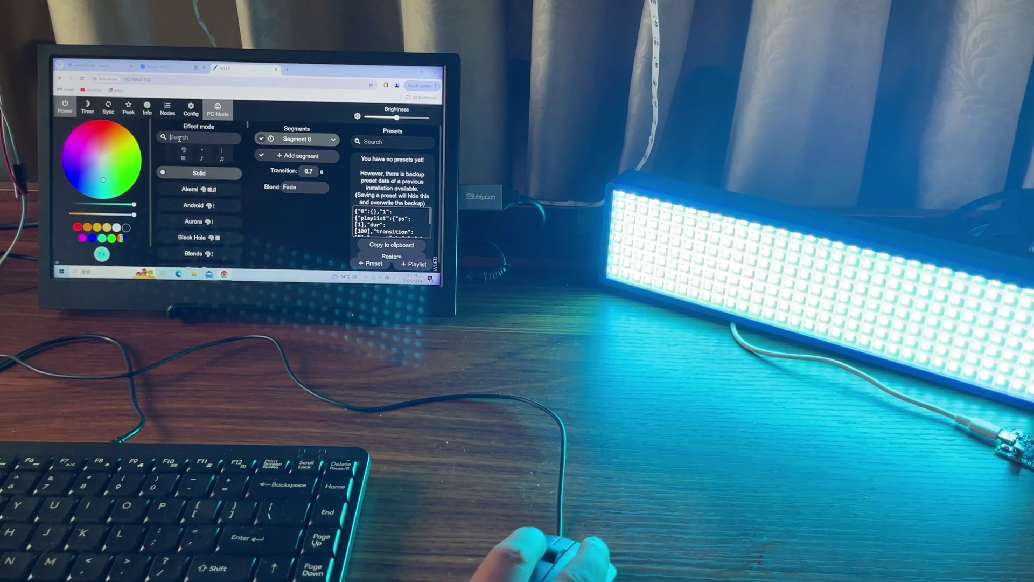
text(e)
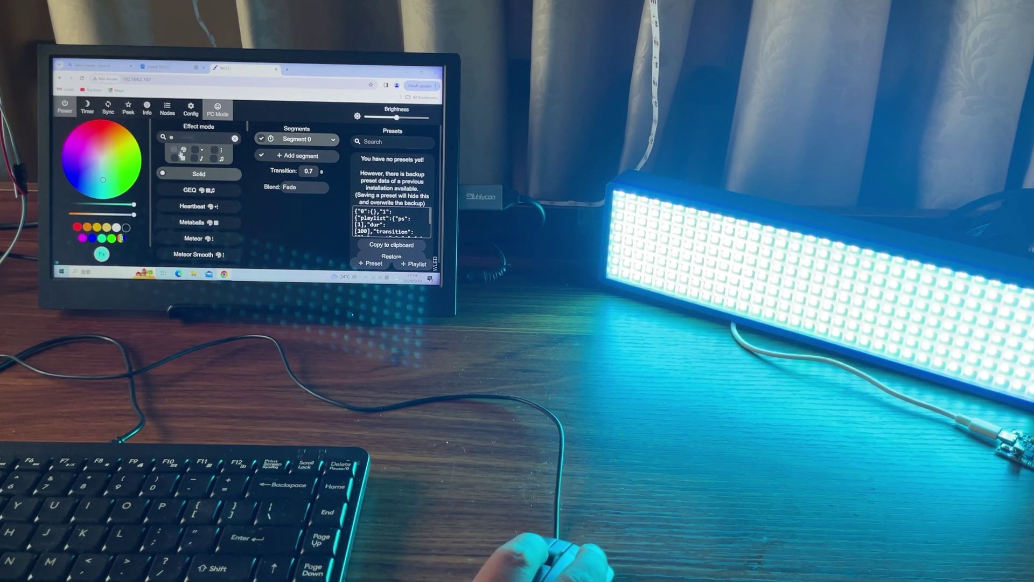
click(168, 191)
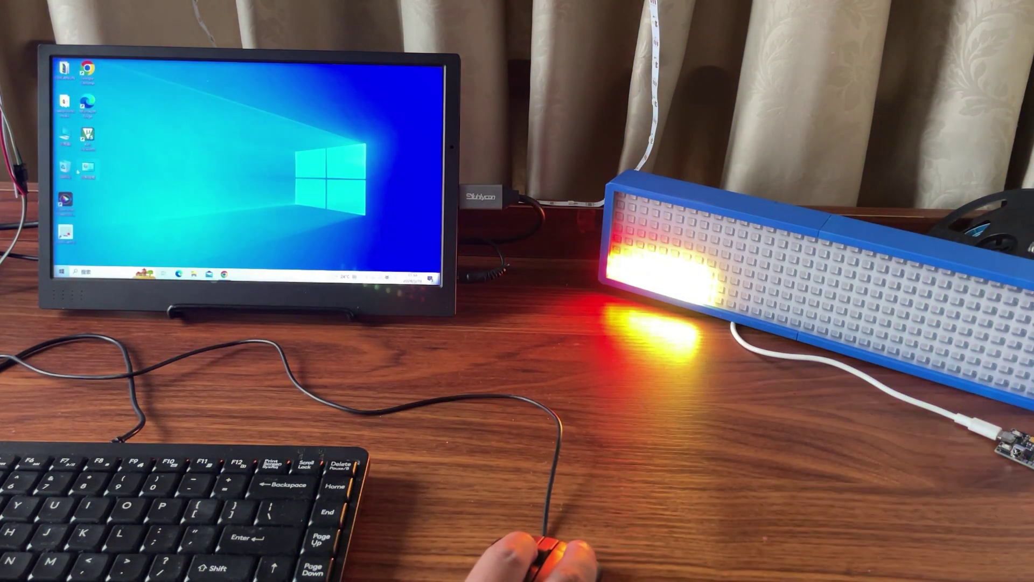
Play the Illuminate track from the music folder, then bring the WLED GEQ page back into view.
key(super+e)
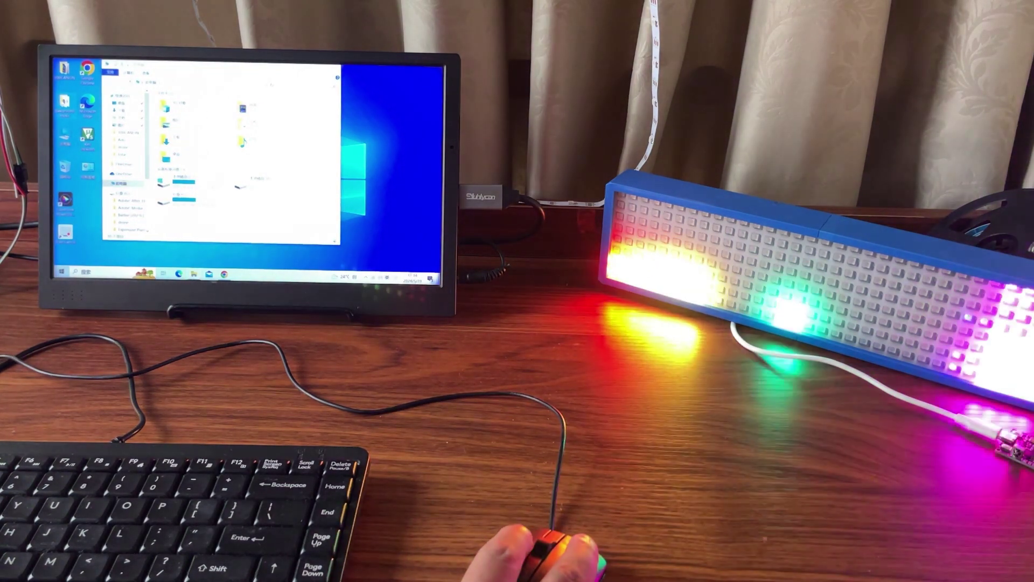
double_click(243, 142)
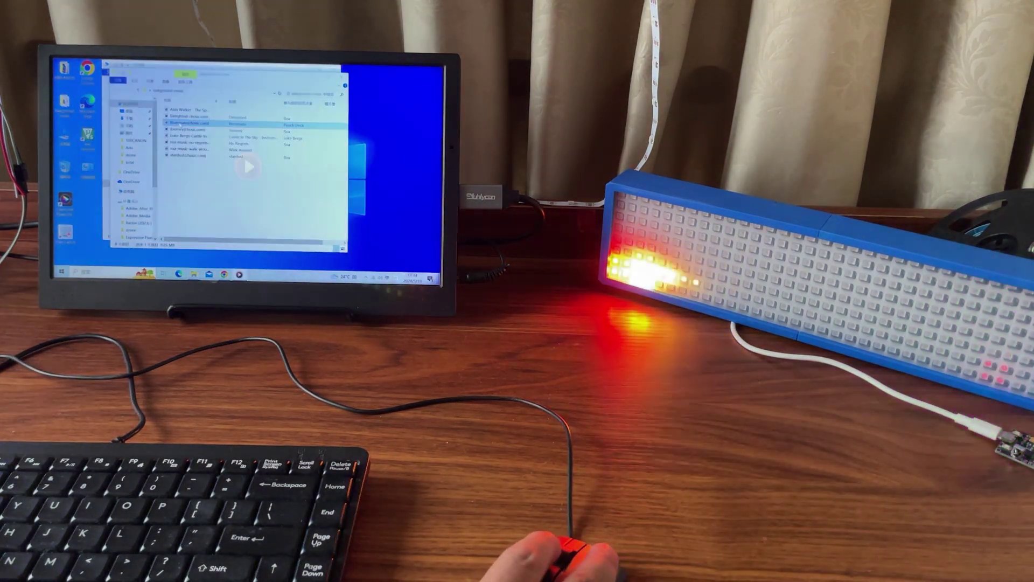
double_click(244, 156)
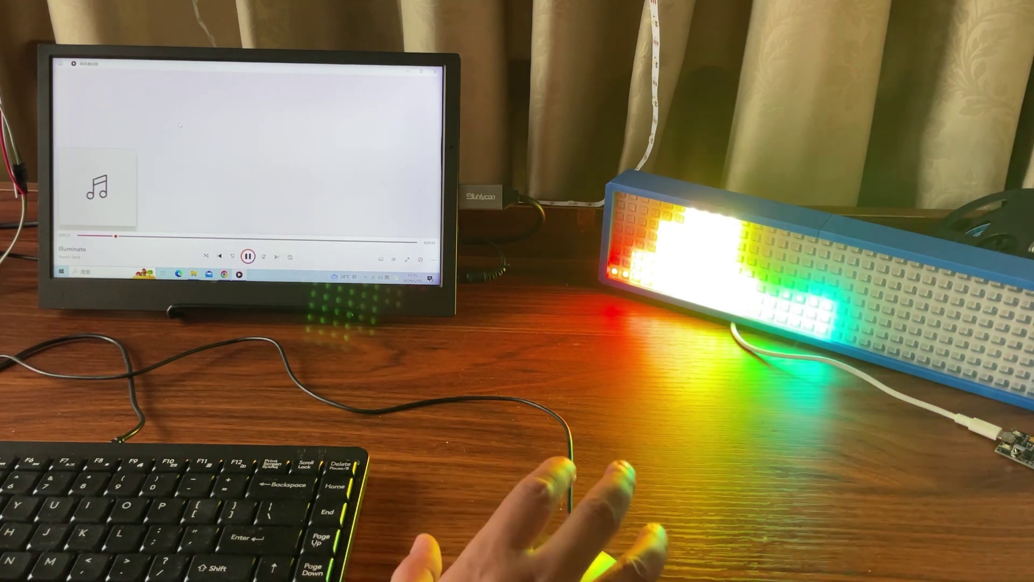
click(224, 274)
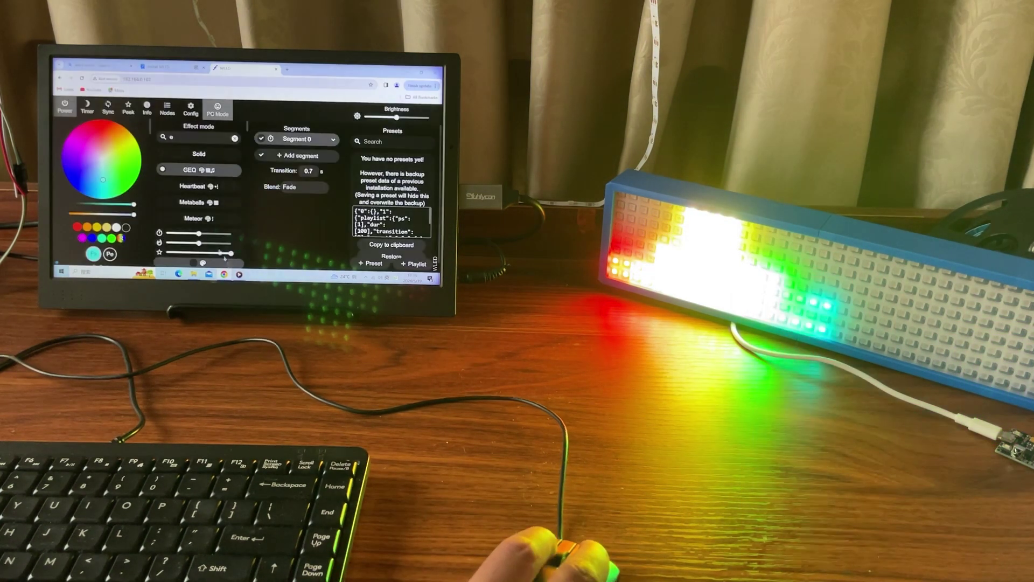